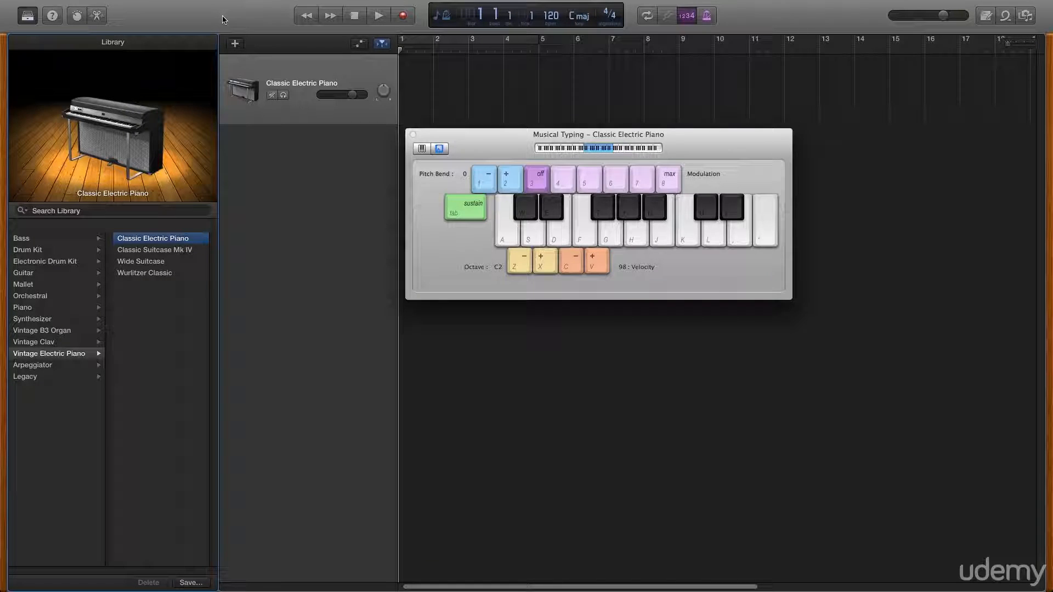
# Hide the library and close the Musical Typing window.
pyautogui.click(28, 16)
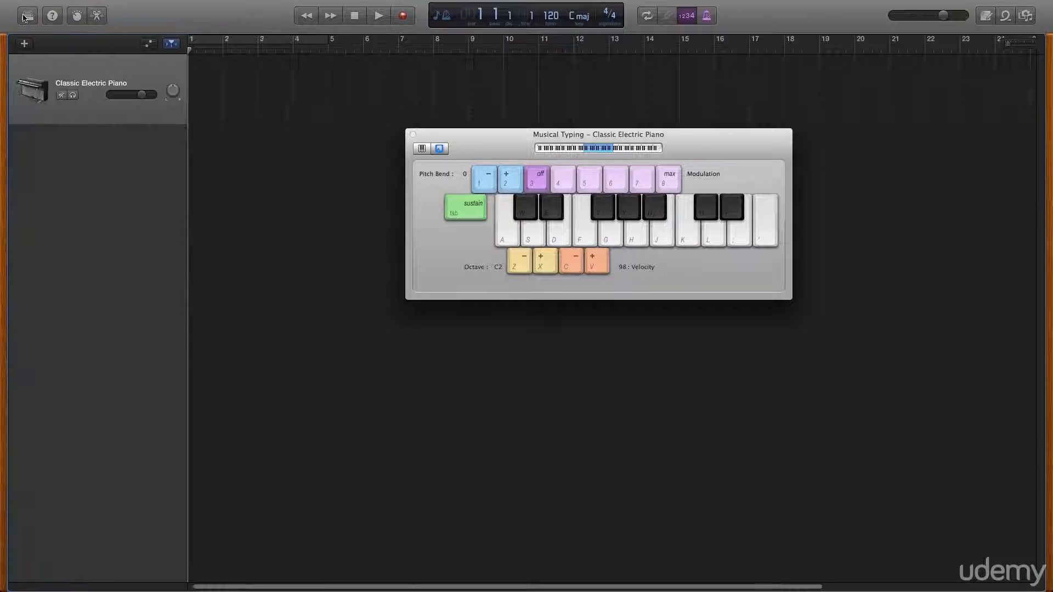
pyautogui.click(413, 134)
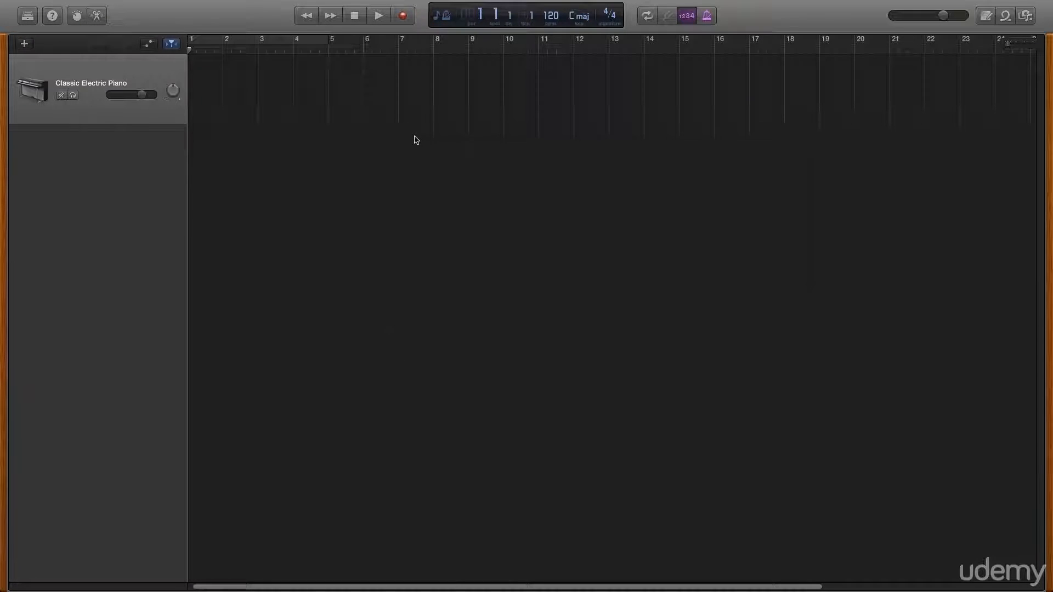
# Filter the Apple Loops by Bass and add the Back Alley Bass loop to the timeline at bar 1.
pyautogui.click(1007, 16)
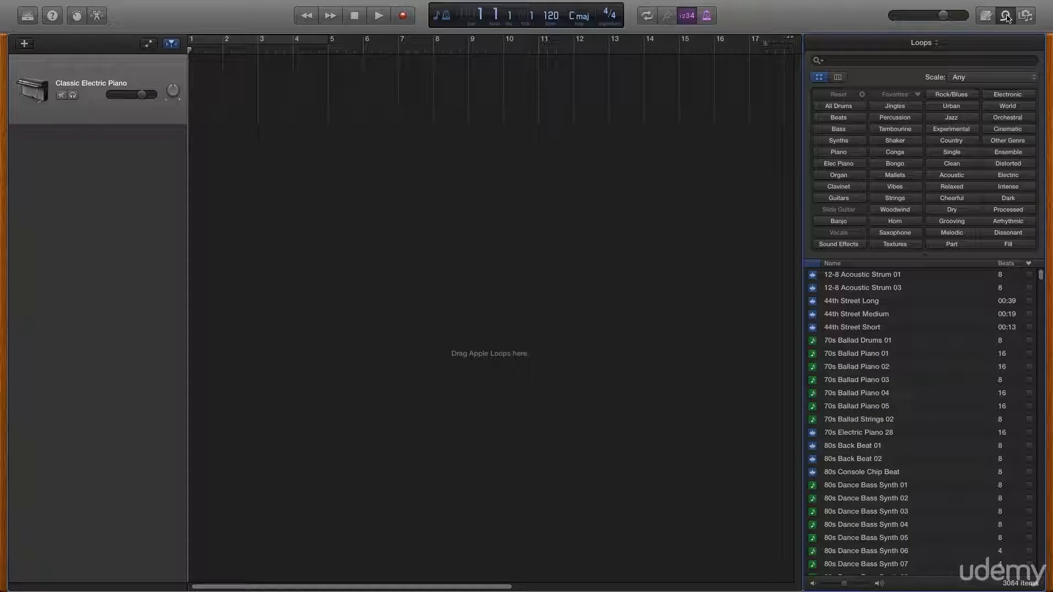
pyautogui.click(847, 130)
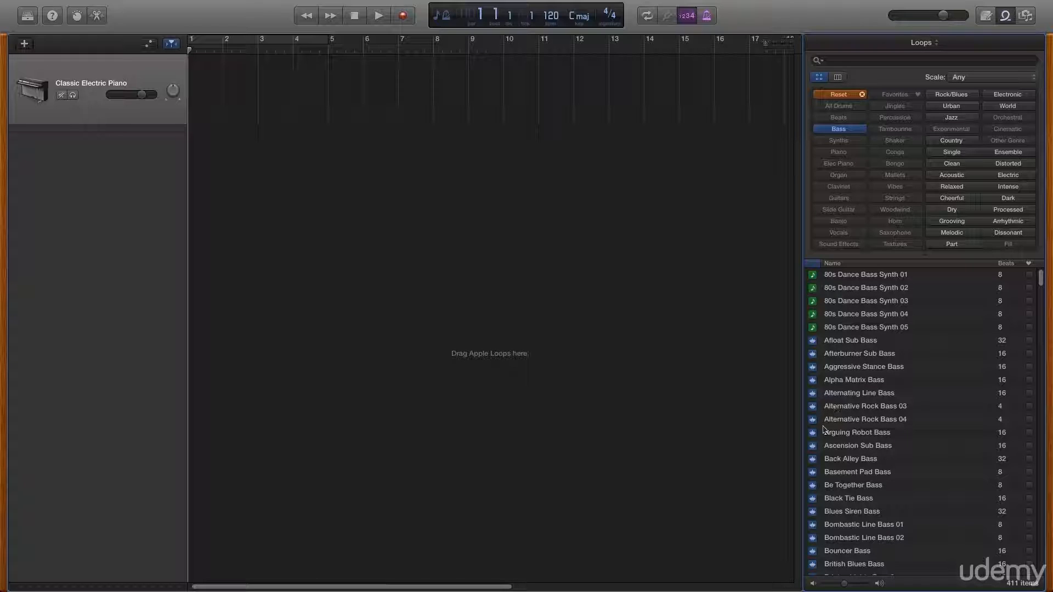
pyautogui.click(813, 462)
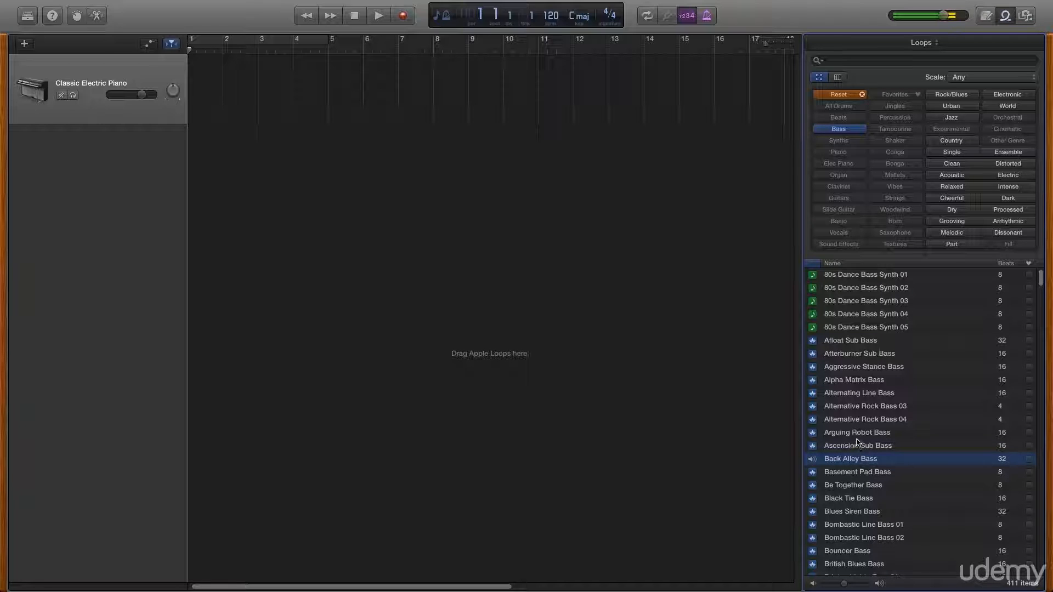
pyautogui.moveTo(849, 462); pyautogui.dragTo(199, 180)
# Turn on cycle mode and extend the cycle region to span bars 1 to 9.
pyautogui.press('c')
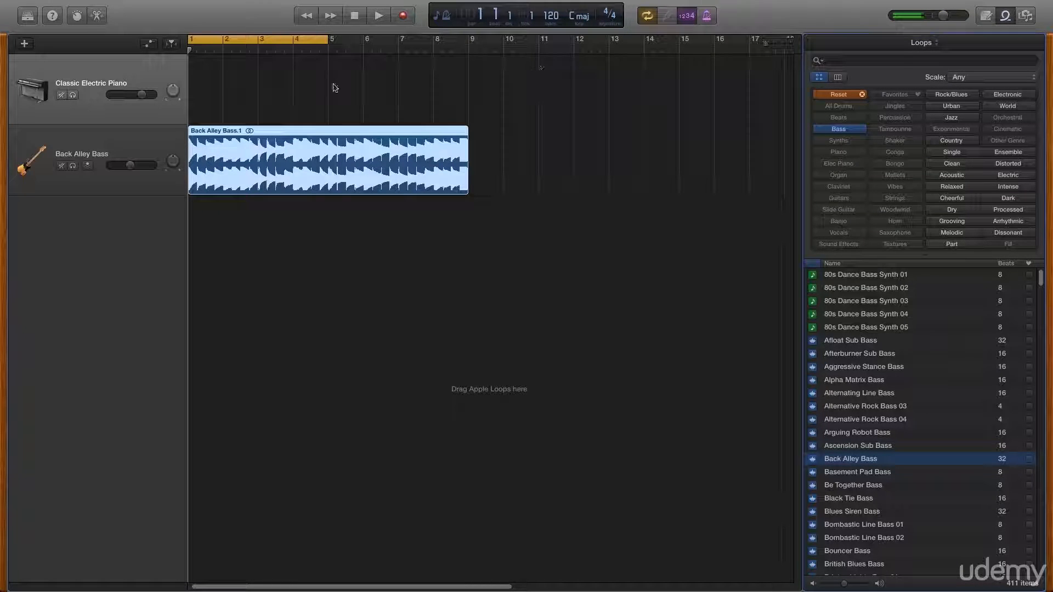
pyautogui.moveTo(328, 40); pyautogui.dragTo(469, 40)
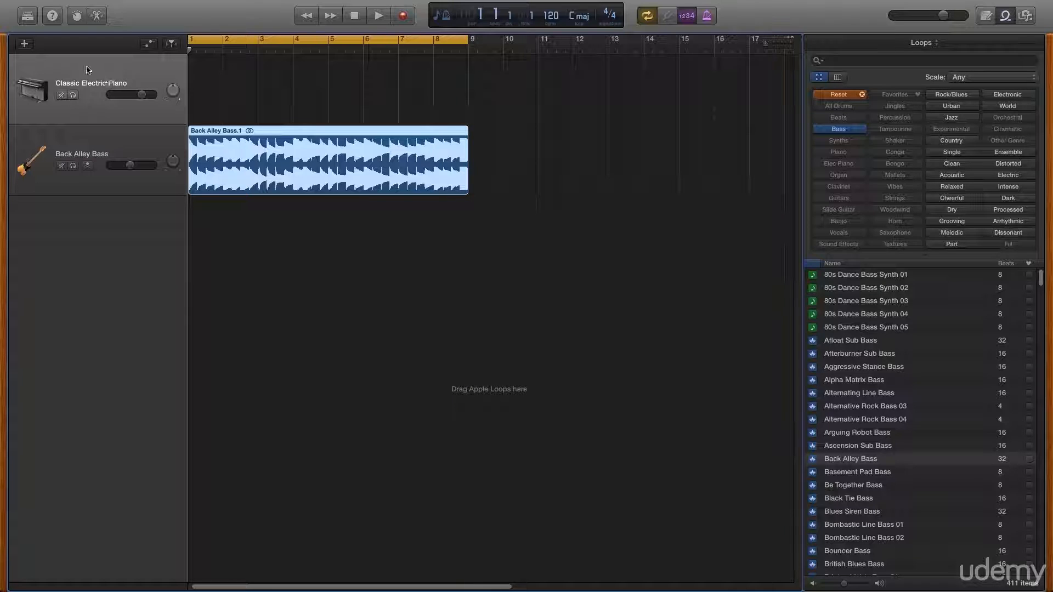
# Delete the Classic Electric Piano track and close the loop browser.
pyautogui.rightClick(87, 71)
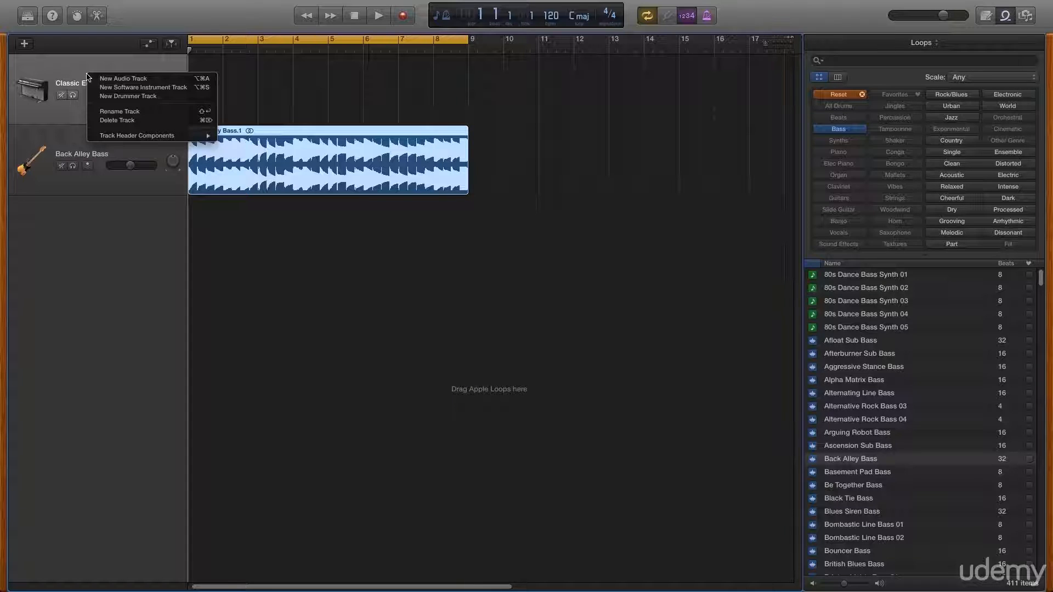
pyautogui.click(105, 120)
pyautogui.click(1008, 20)
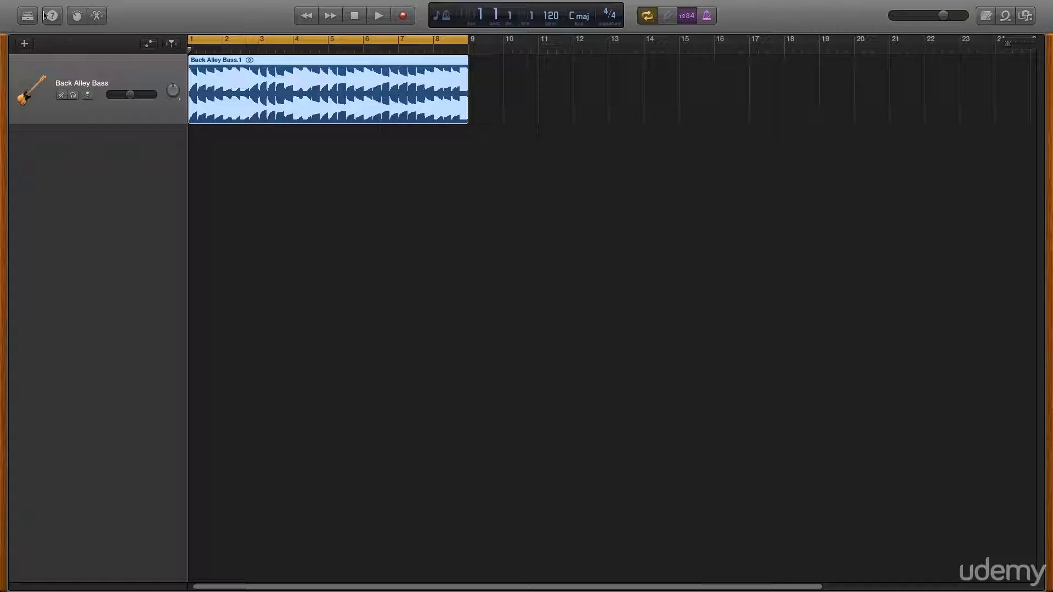
# Open Smart Controls and switch to the master track's plug-in settings.
pyautogui.click(78, 16)
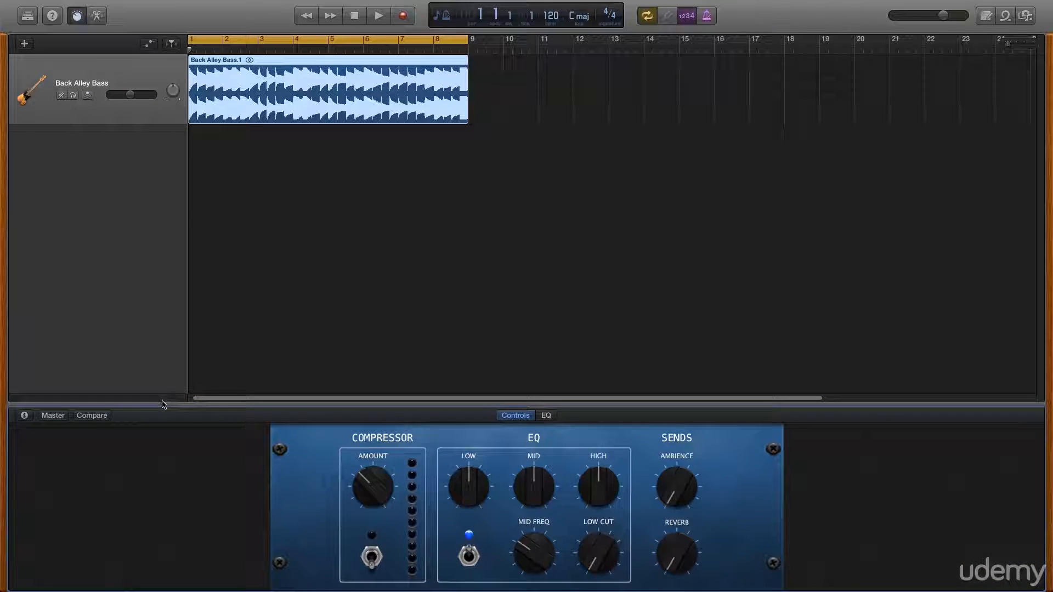
pyautogui.click(24, 415)
pyautogui.click(39, 414)
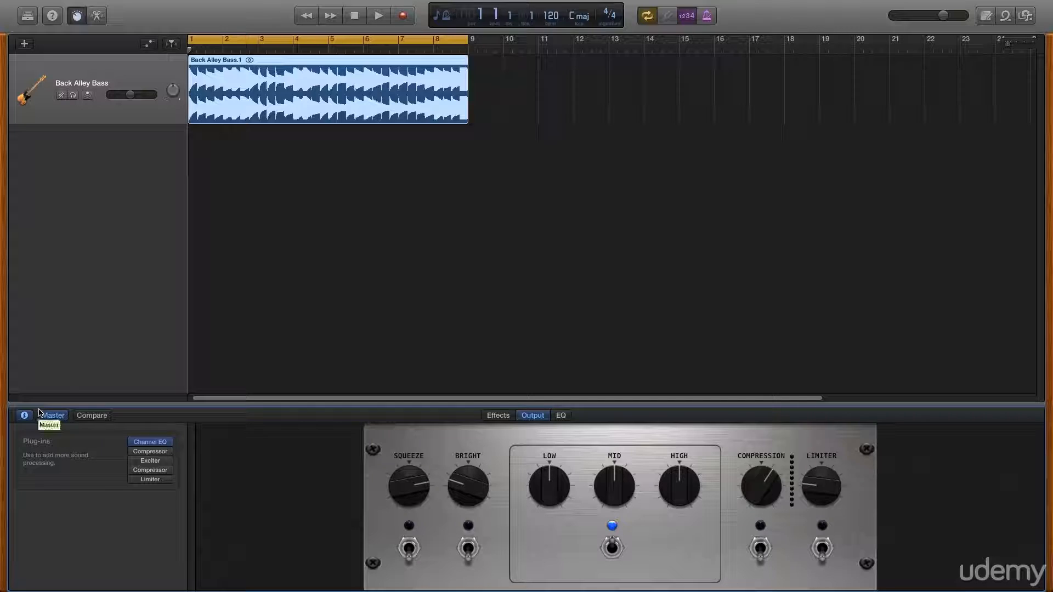
# Remove the Compressor, Exciter, Compressor and Limiter plug-ins from the master track, keeping only Channel EQ.
pyautogui.moveTo(149, 462)
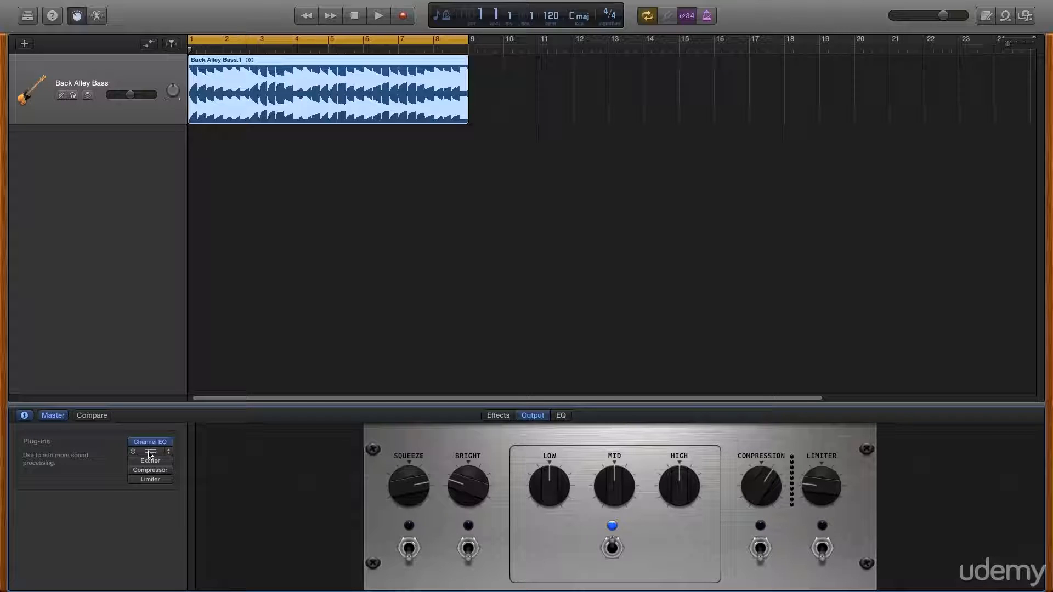
pyautogui.click(168, 460)
pyautogui.click(170, 457)
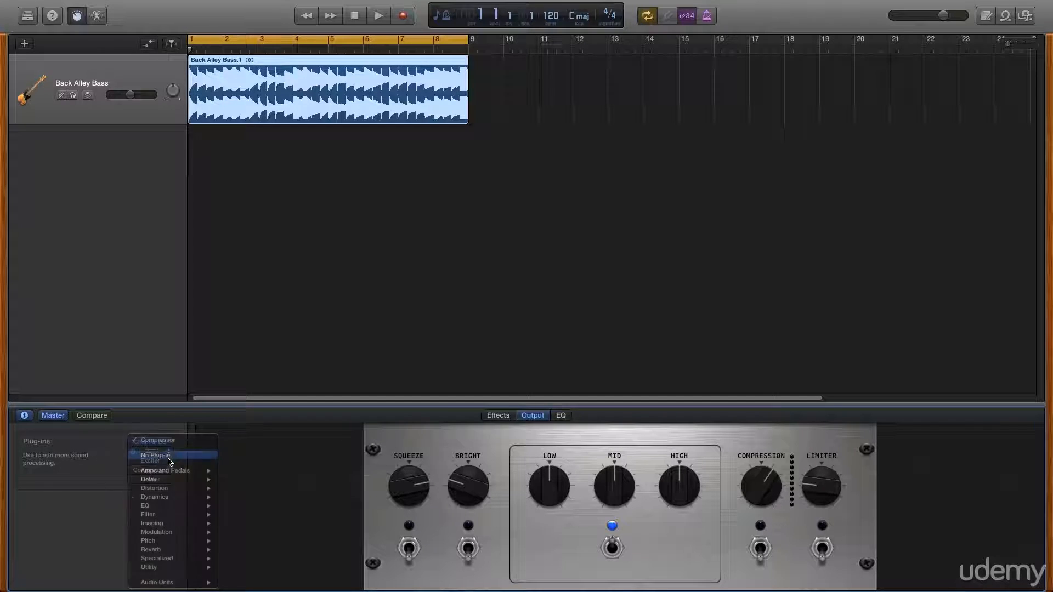
pyautogui.click(169, 463)
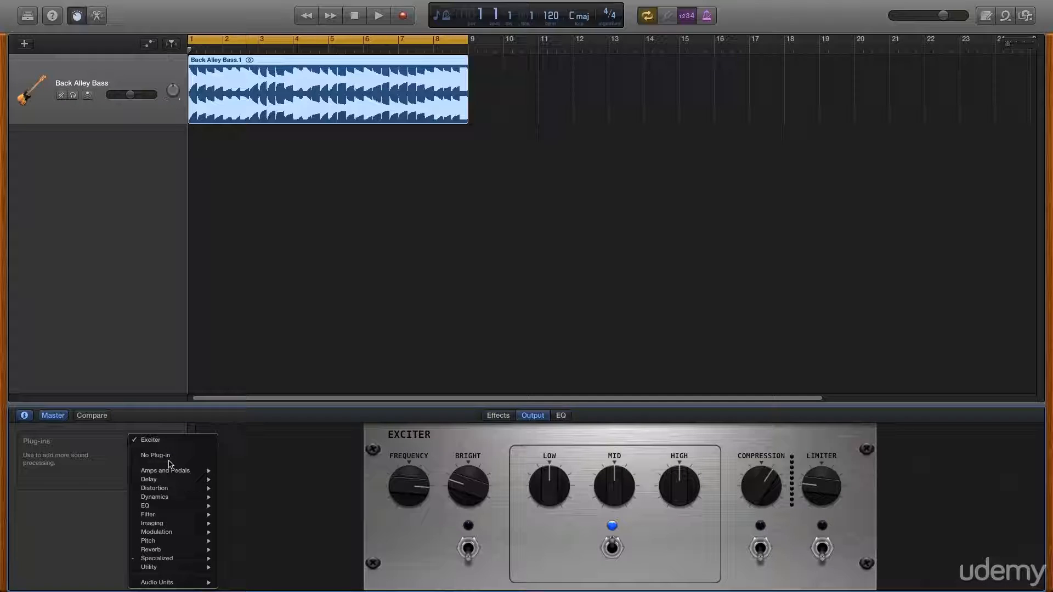
pyautogui.click(166, 455)
pyautogui.click(169, 463)
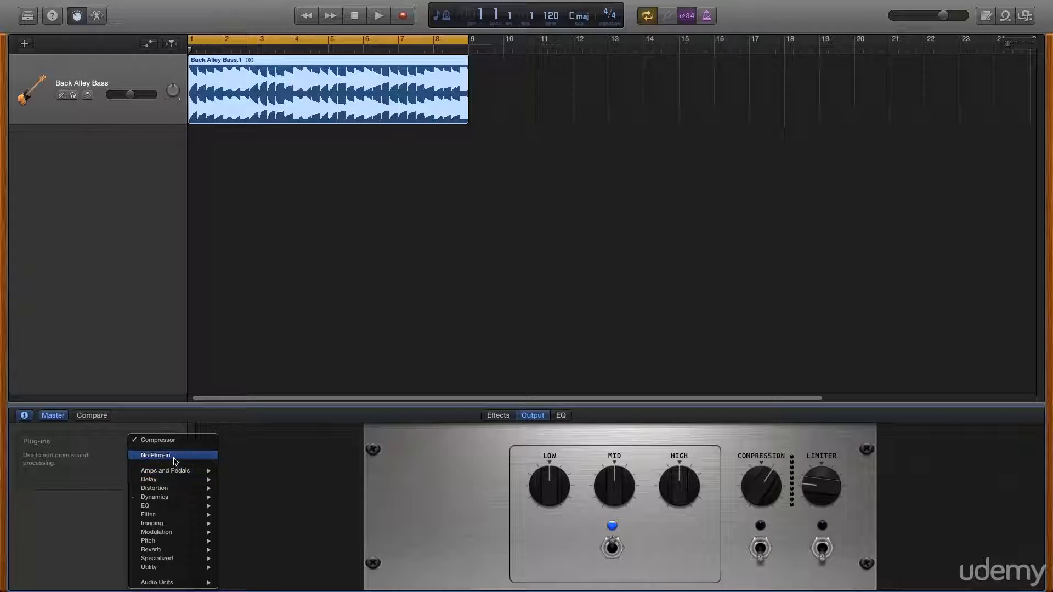
pyautogui.click(164, 455)
pyautogui.click(173, 470)
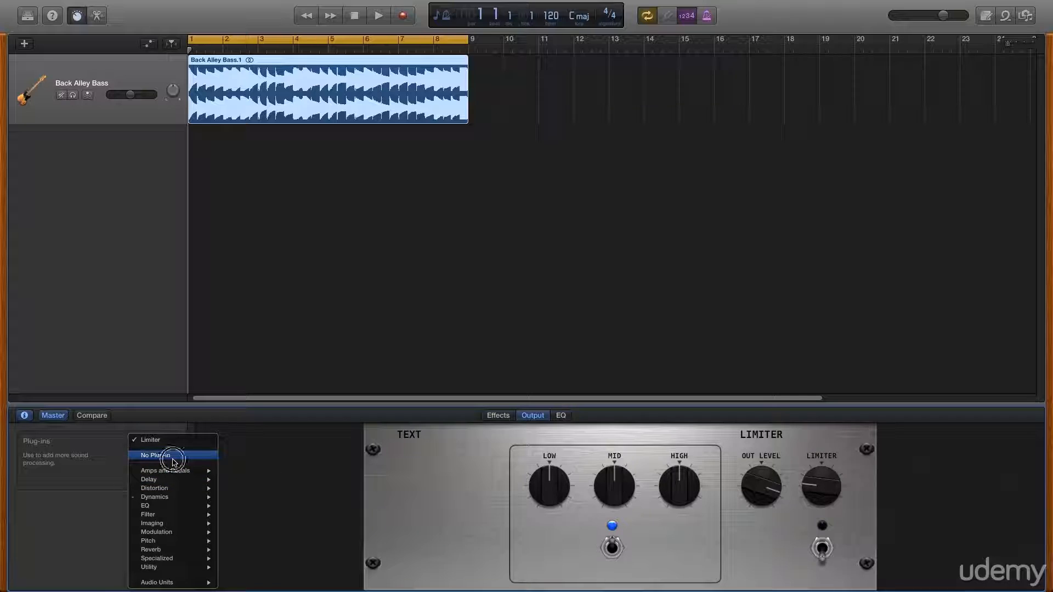
pyautogui.click(165, 456)
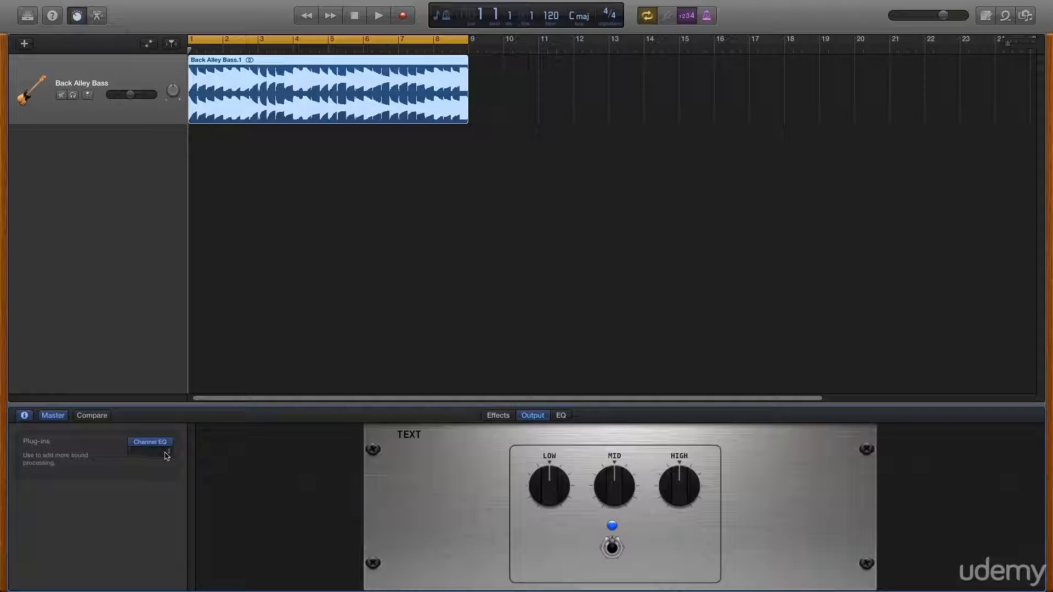
# Insert the Bass Amp Designer plug-in from Amps and Pedals into the master track's next plug-in slot.
pyautogui.click(166, 456)
pyautogui.moveTo(174, 464)
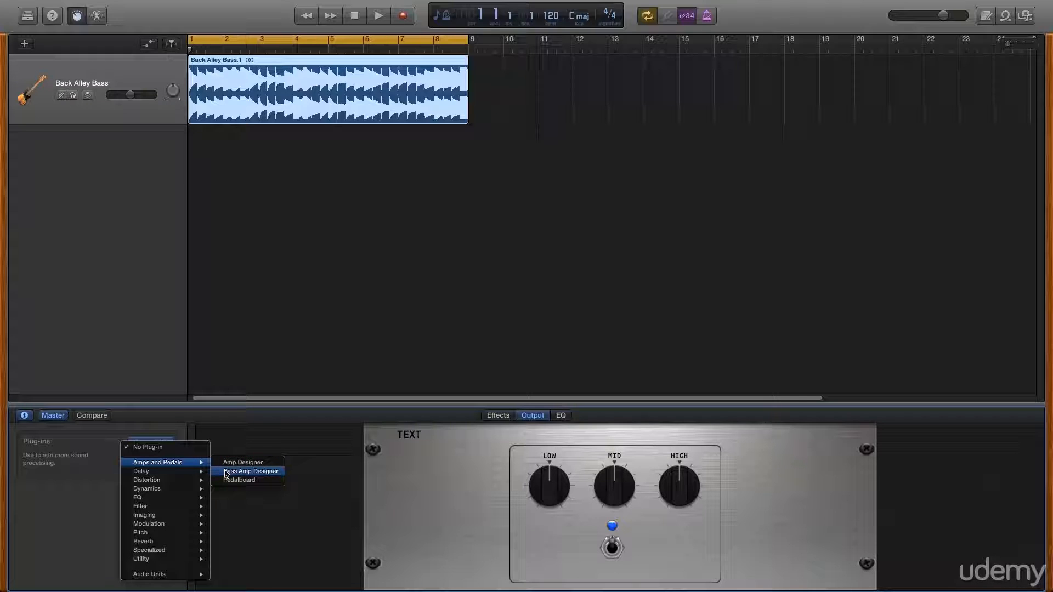
pyautogui.click(251, 472)
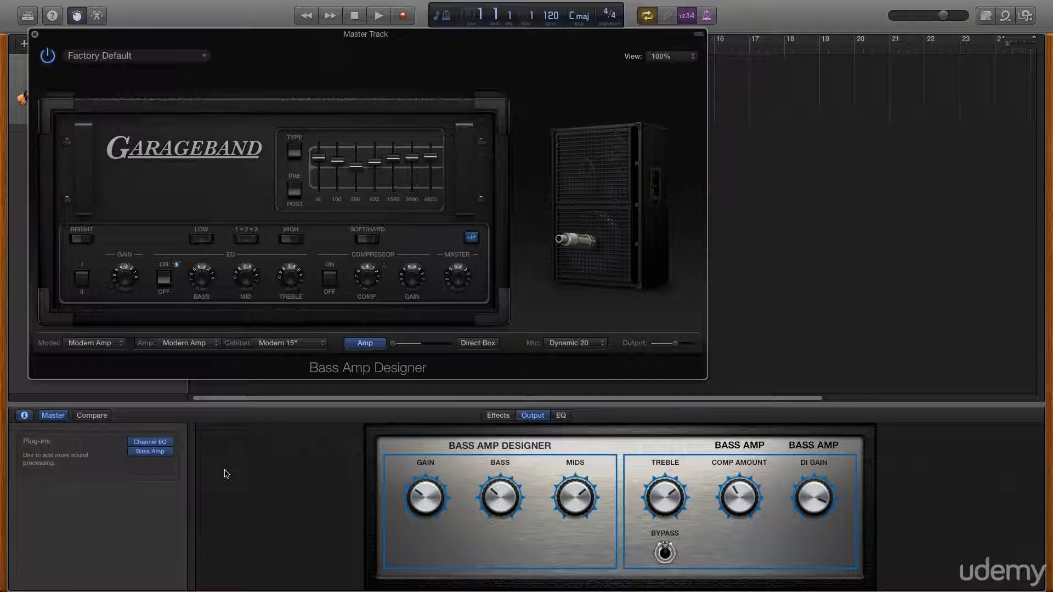
# Set the Bass Amp Designer window view to 150% and move the window lower on screen.
pyautogui.click(682, 56)
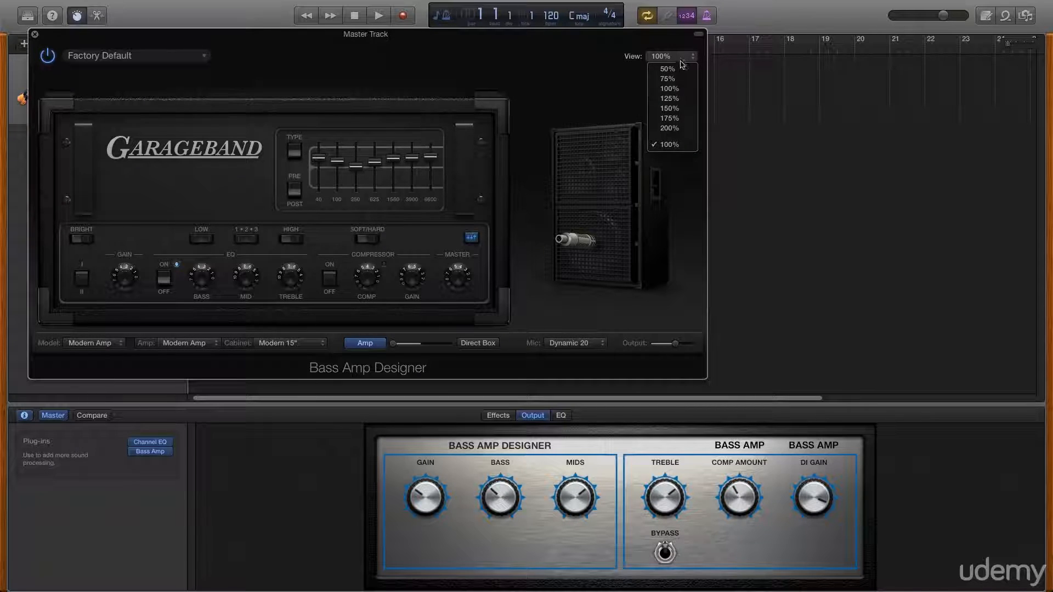
pyautogui.click(670, 109)
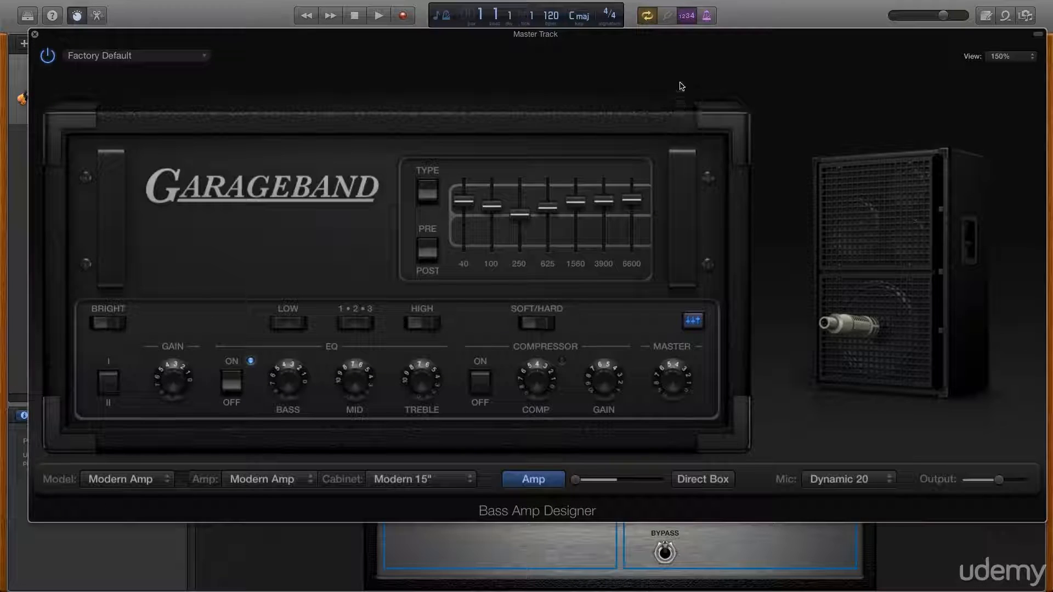
pyautogui.moveTo(681, 60); pyautogui.dragTo(669, 116)
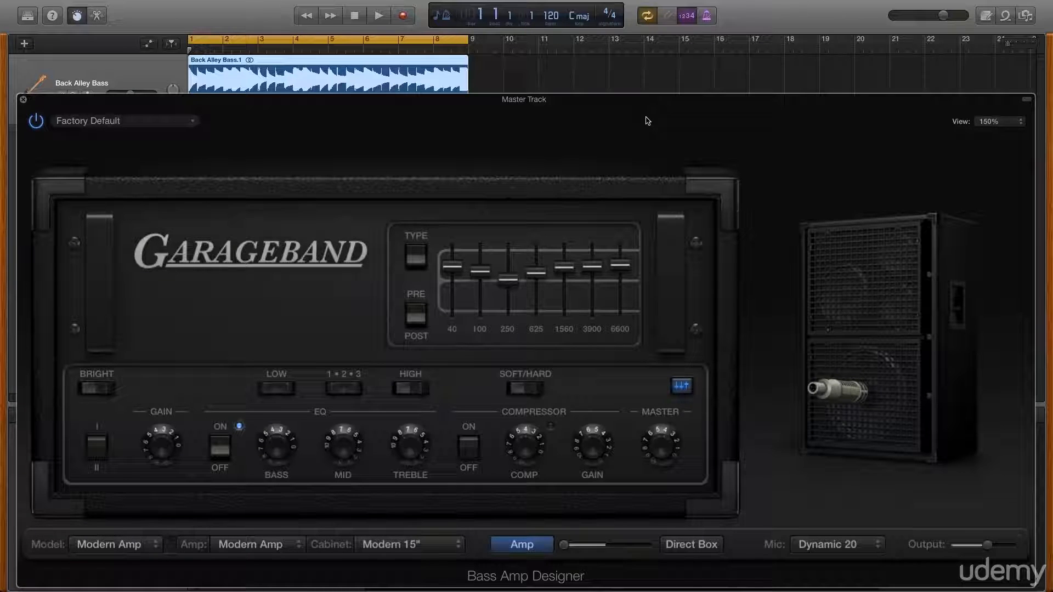
# Toggle the plug-in's power off and on and browse the preset list without choosing one.
pyautogui.click(36, 125)
pyautogui.click(35, 125)
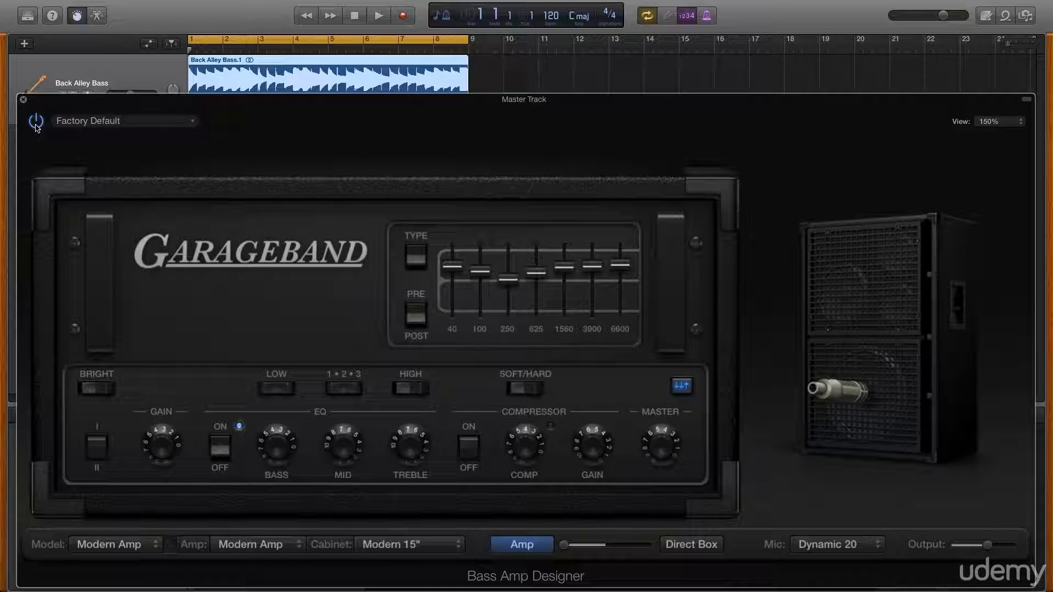
pyautogui.click(89, 122)
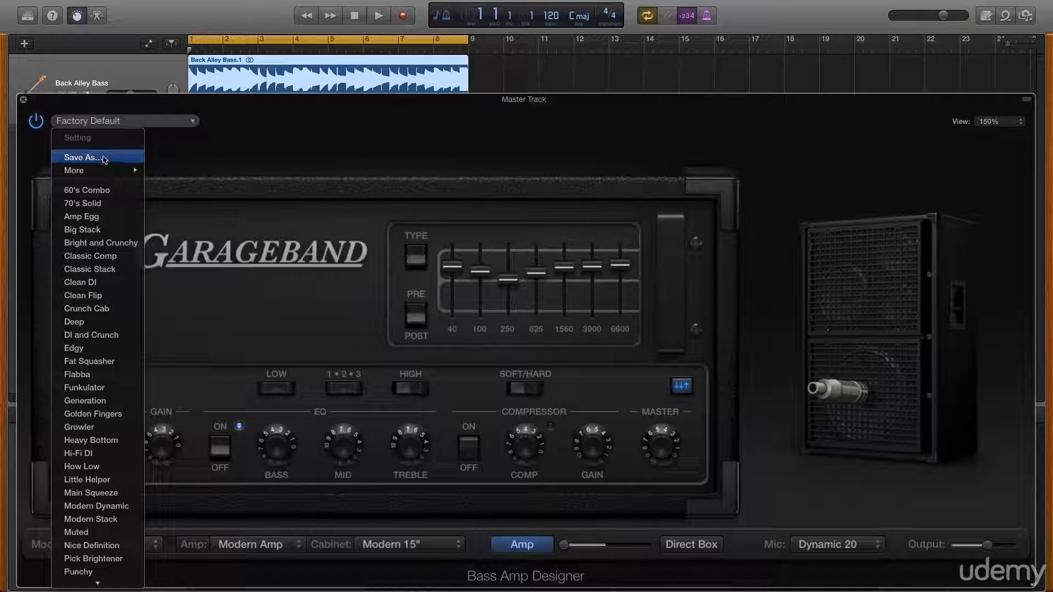
pyautogui.click(349, 137)
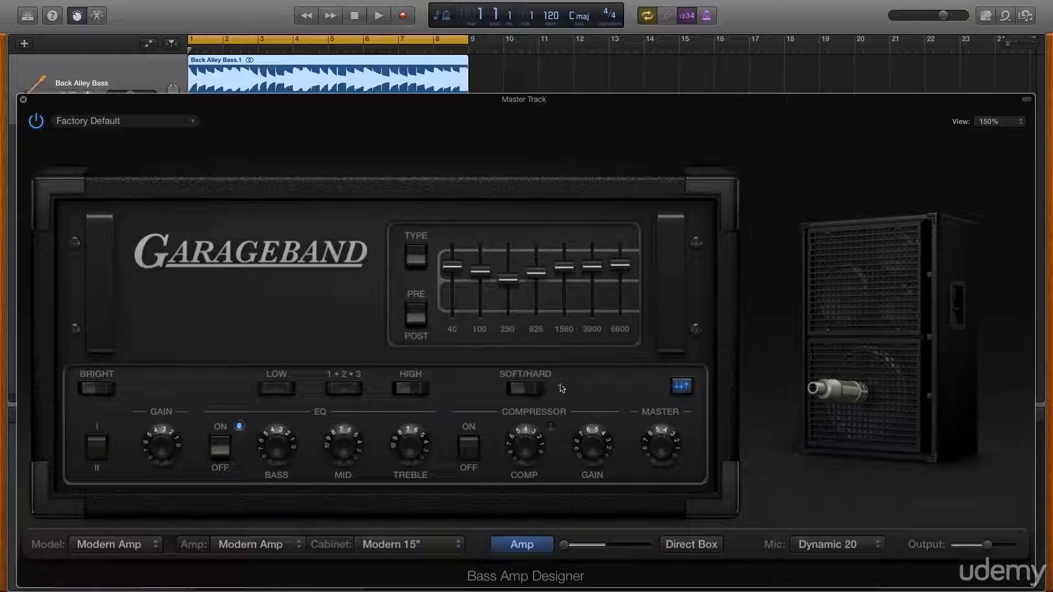
# Examine the amp's controls, switching between the Direct Box and Amp sections and checking the microphone options.
pyautogui.click(681, 387)
pyautogui.click(682, 387)
pyautogui.click(691, 549)
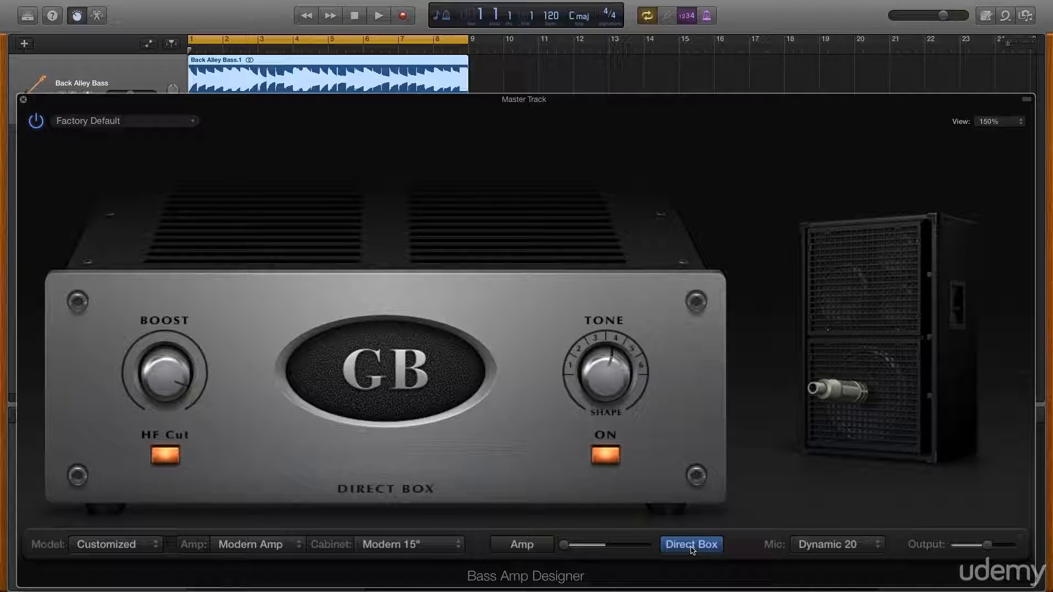
pyautogui.click(525, 545)
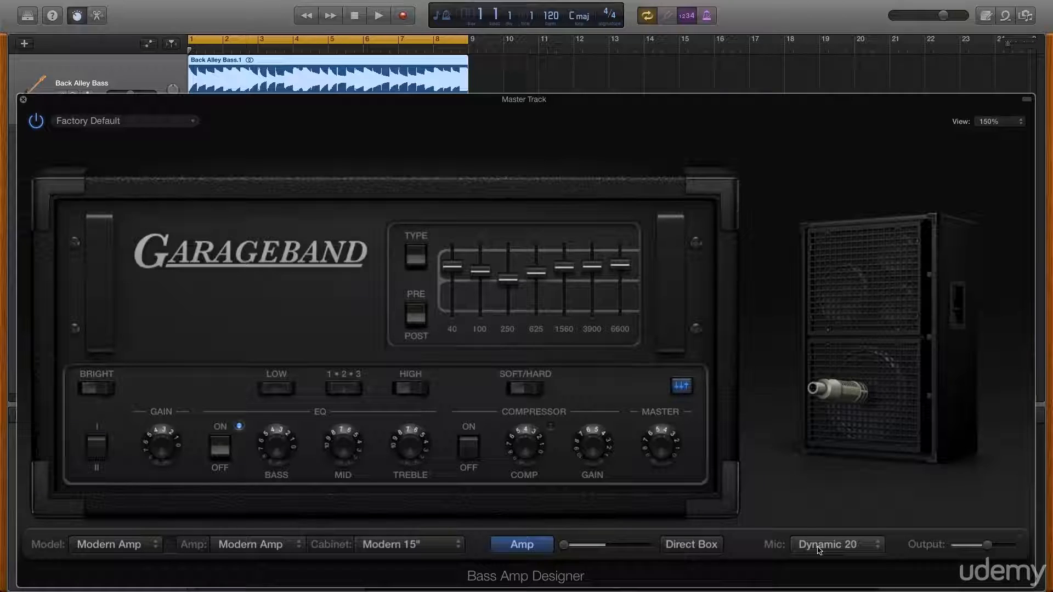
pyautogui.moveTo(822, 397)
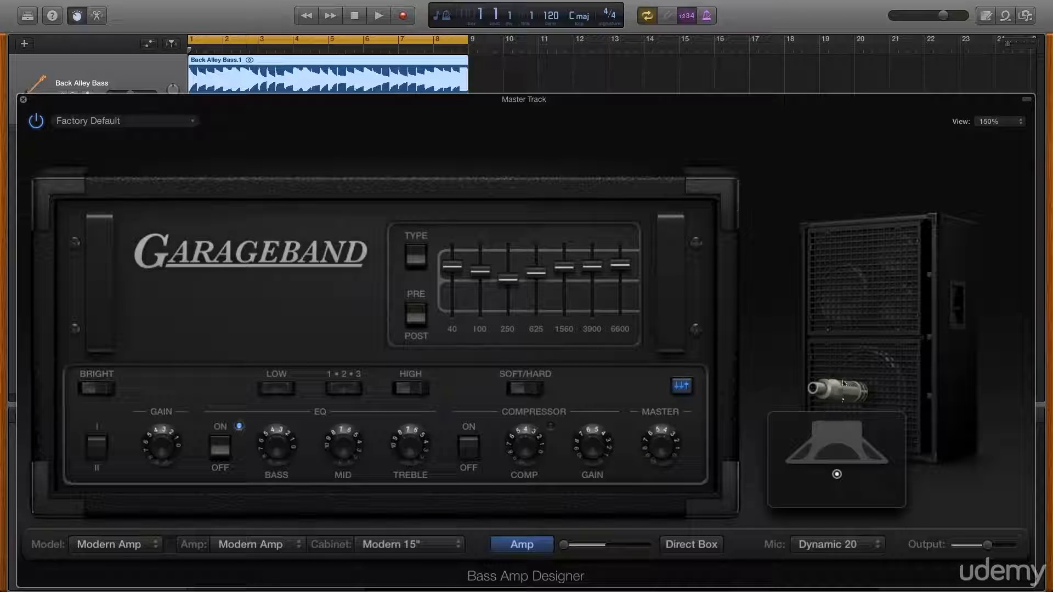
pyautogui.moveTo(987, 544)
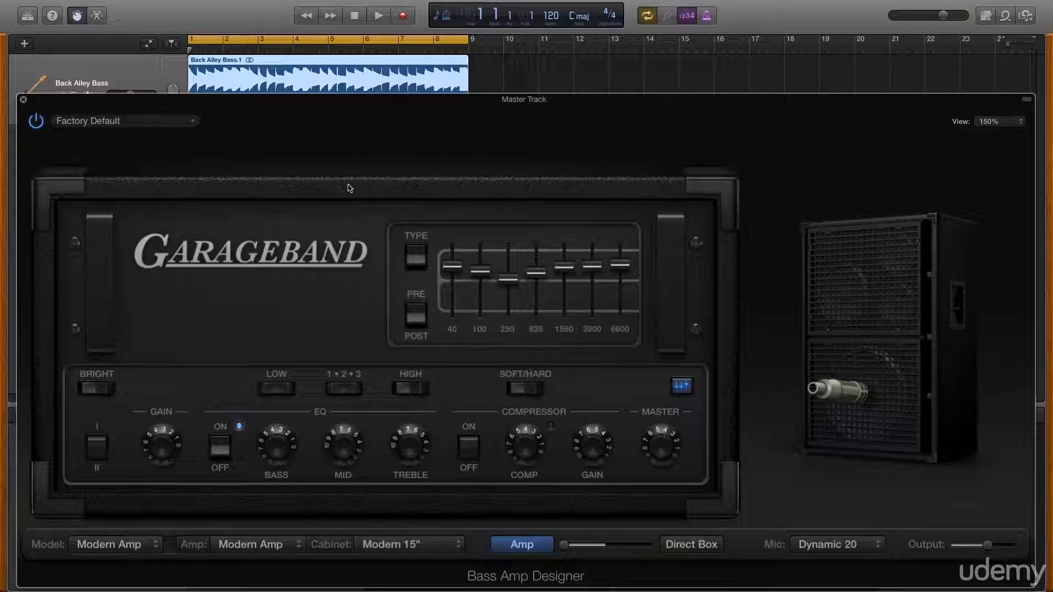
# Play the project and try the EQ Type and Pre/Post switches, returning each to its original setting.
pyautogui.click(379, 15)
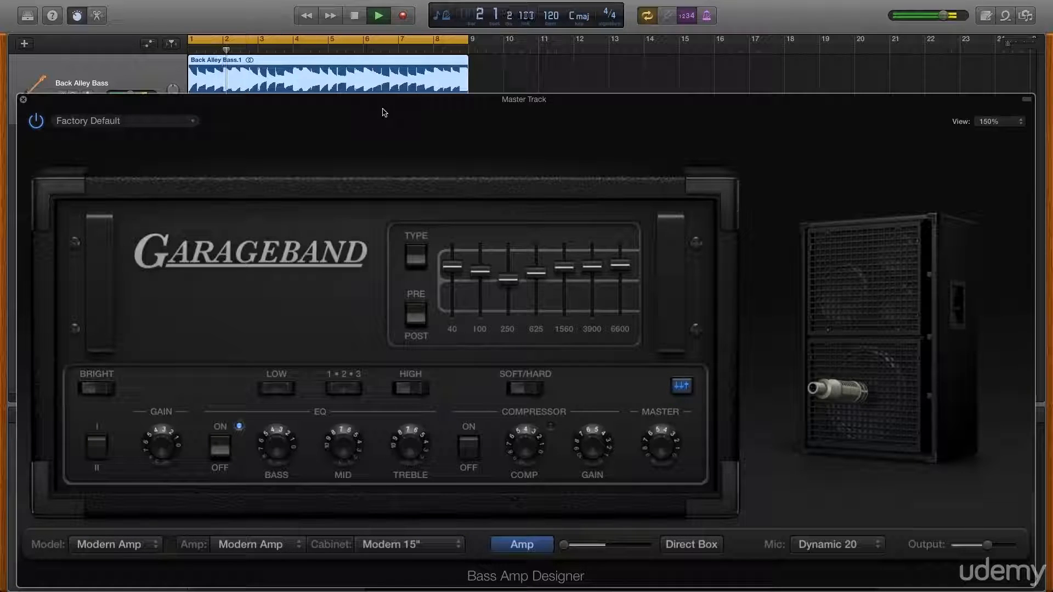
pyautogui.click(417, 263)
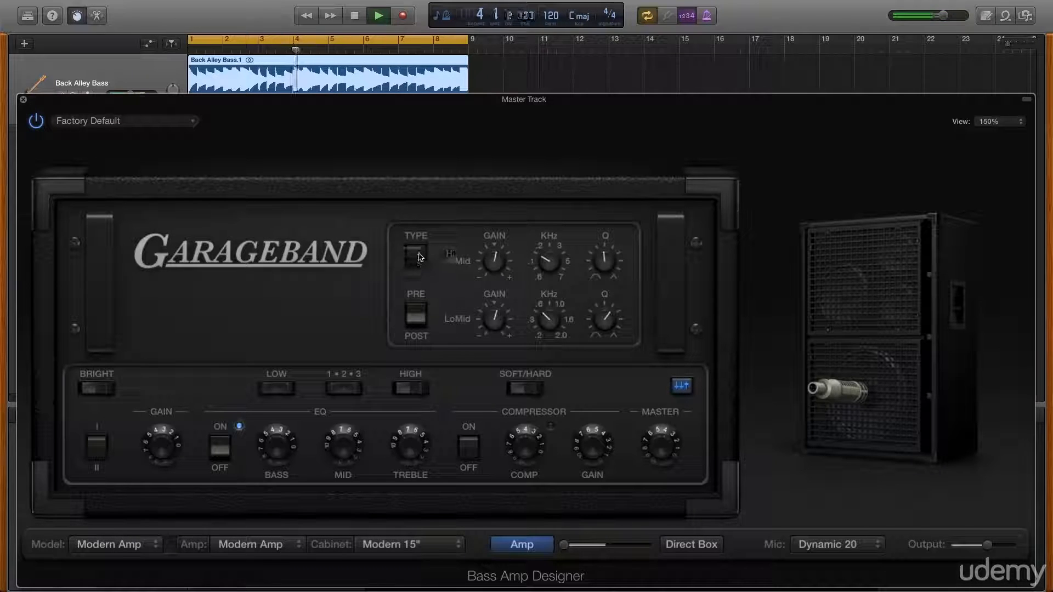
pyautogui.click(423, 258)
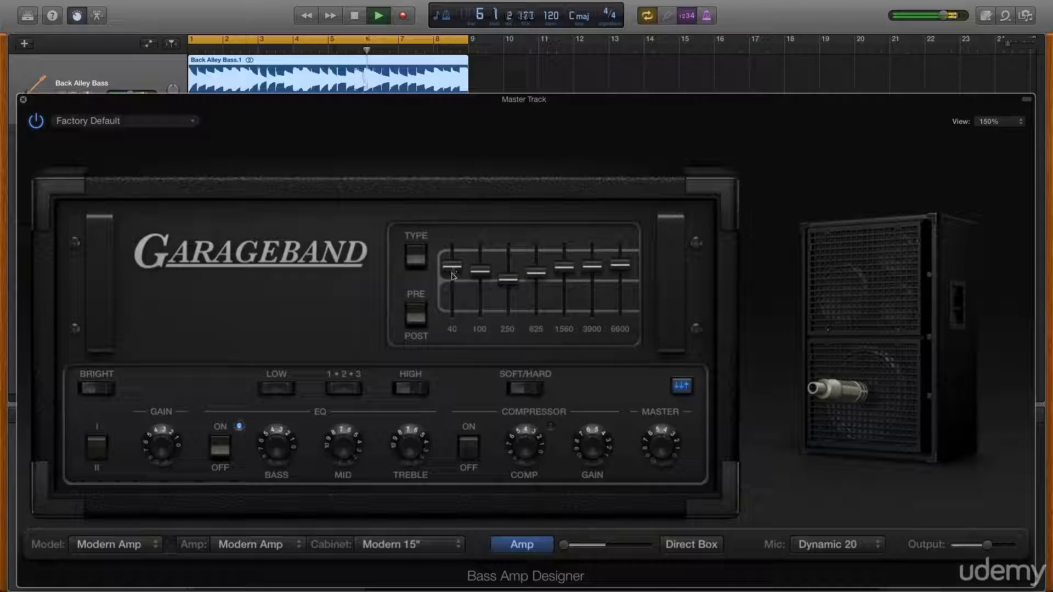
pyautogui.click(420, 325)
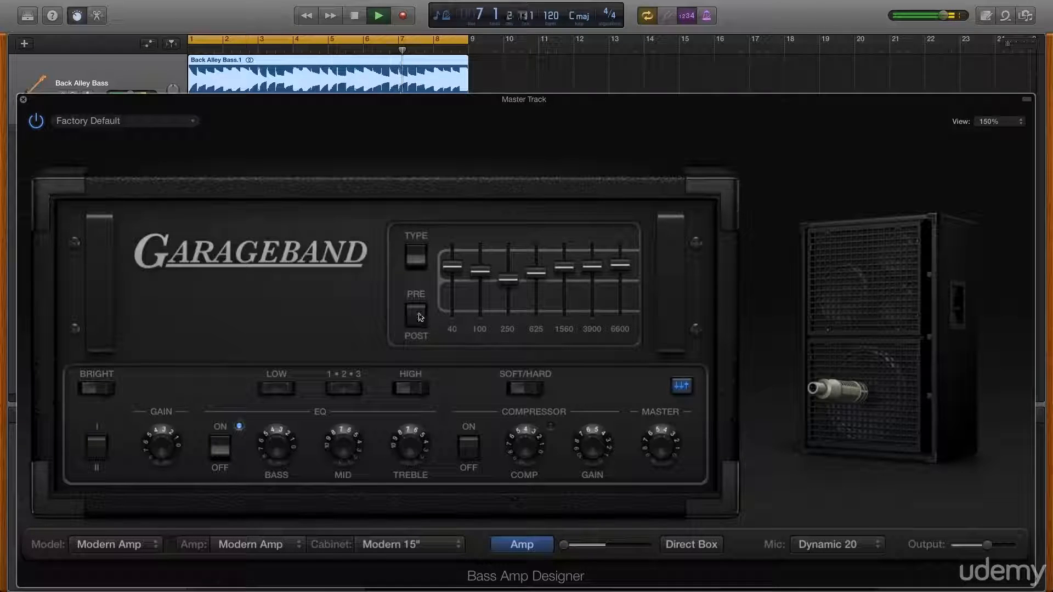
pyautogui.click(419, 313)
# Reshape the amp's graphic EQ, boosting the low bands and cutting the 625 Hz, 1560 Hz and 6600 Hz bands.
pyautogui.click(454, 273)
pyautogui.moveTo(454, 273); pyautogui.dragTo(453, 311)
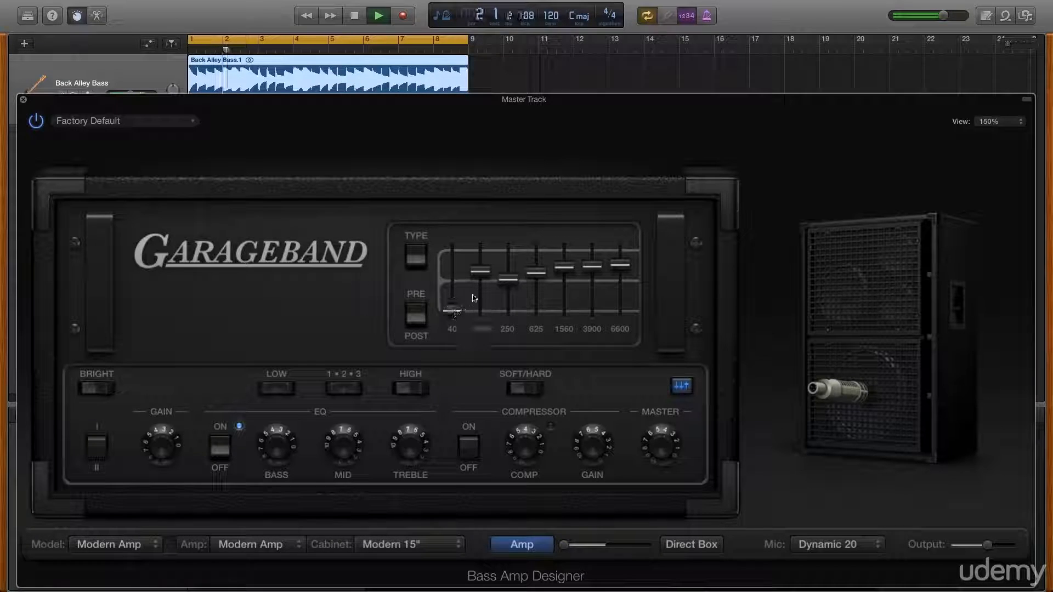
pyautogui.moveTo(479, 272); pyautogui.dragTo(478, 313)
pyautogui.moveTo(508, 280); pyautogui.dragTo(452, 263)
pyautogui.moveTo(484, 310); pyautogui.dragTo(618, 285)
pyautogui.click(592, 269)
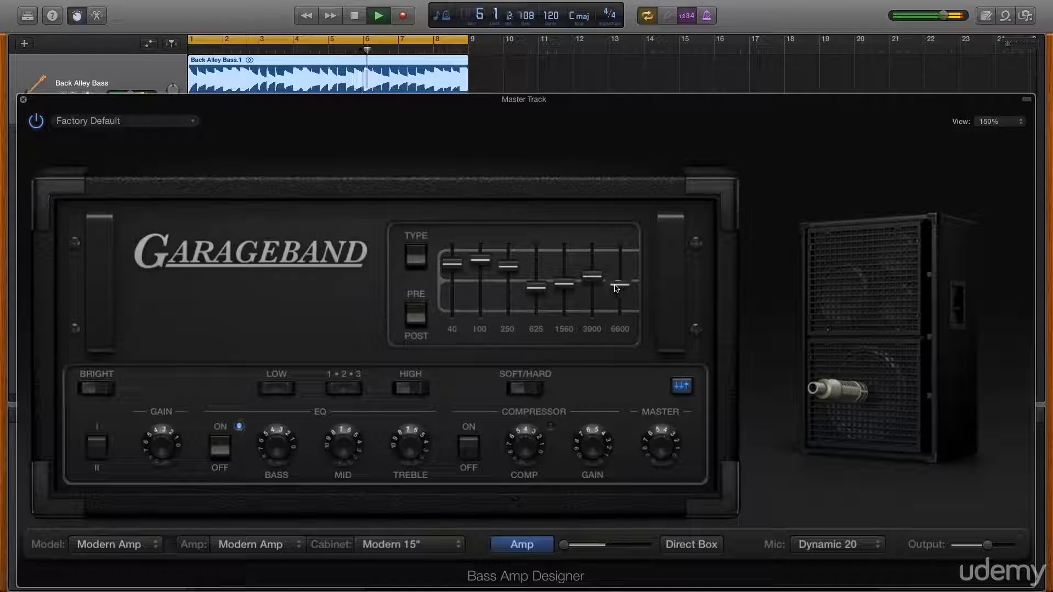
# Fine-tune the graphic EQ, lowering the 40 Hz band slightly and raising the 1560 Hz and 6600 Hz bands.
pyautogui.moveTo(509, 272); pyautogui.dragTo(459, 272)
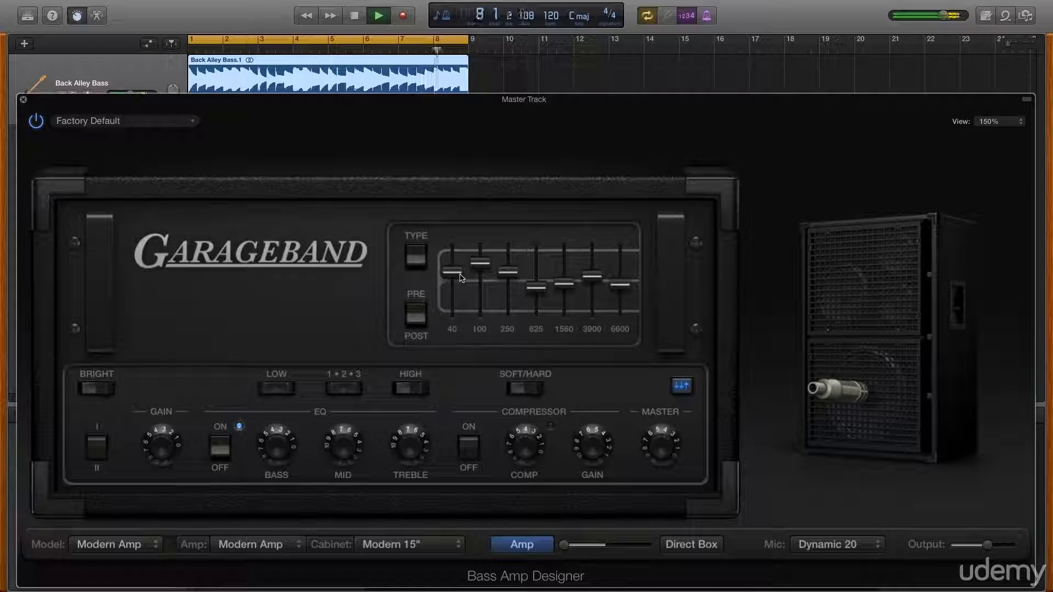
pyautogui.click(109, 390)
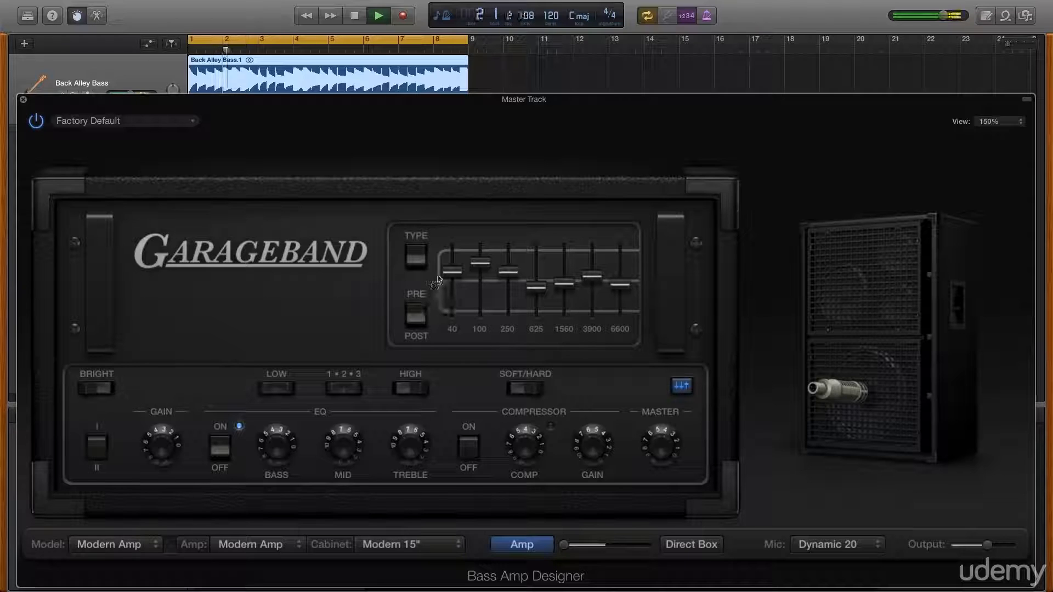
pyautogui.moveTo(552, 282); pyautogui.dragTo(620, 276)
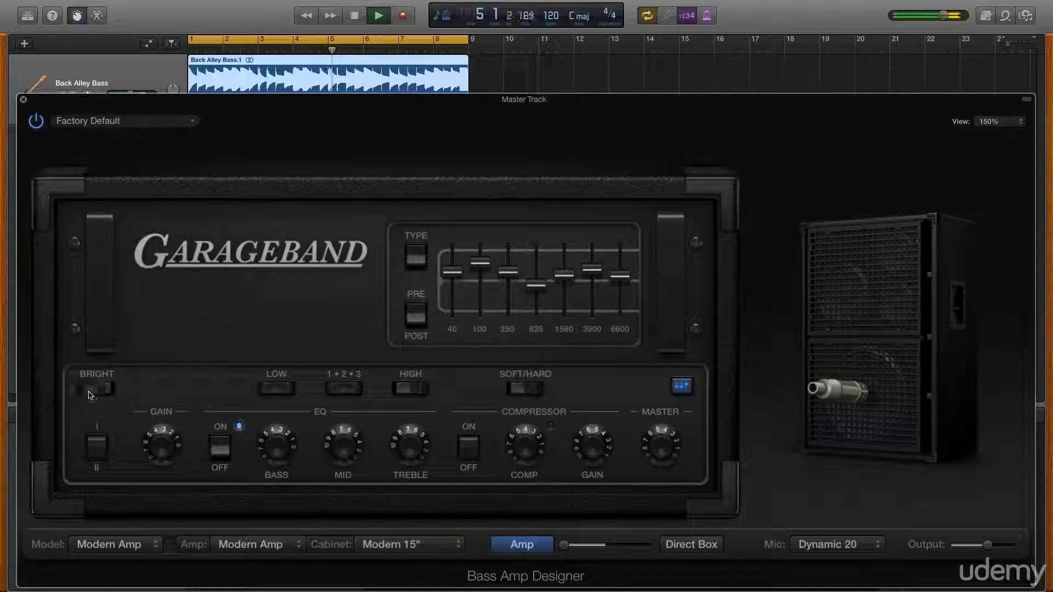
# Try the Low, 1•2•3, High and Soft/Hard switches and toggle the graphic EQ button off and on.
pyautogui.click(269, 390)
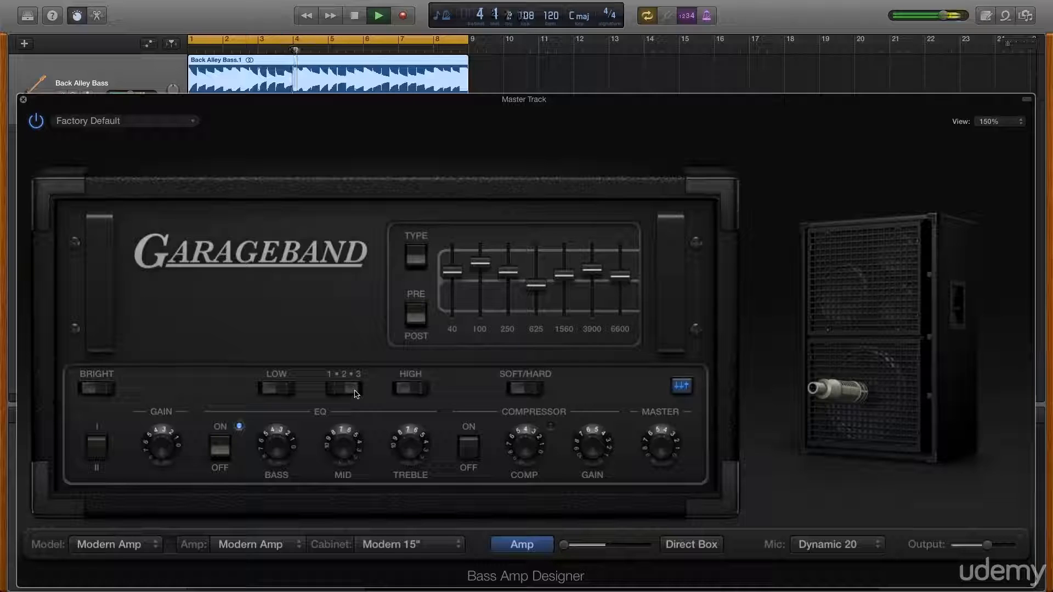
pyautogui.click(333, 390)
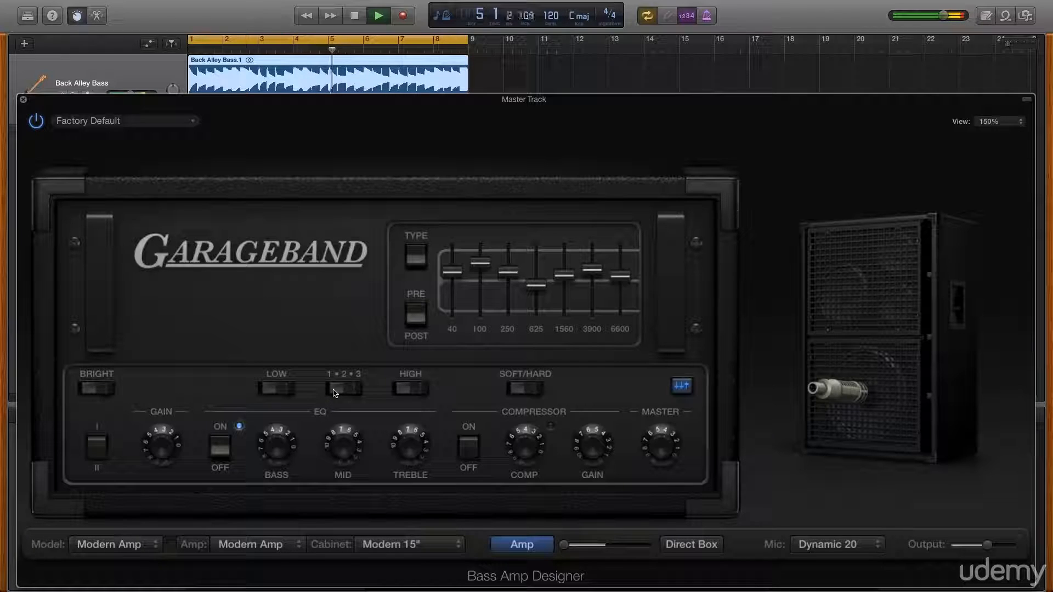
pyautogui.click(334, 391)
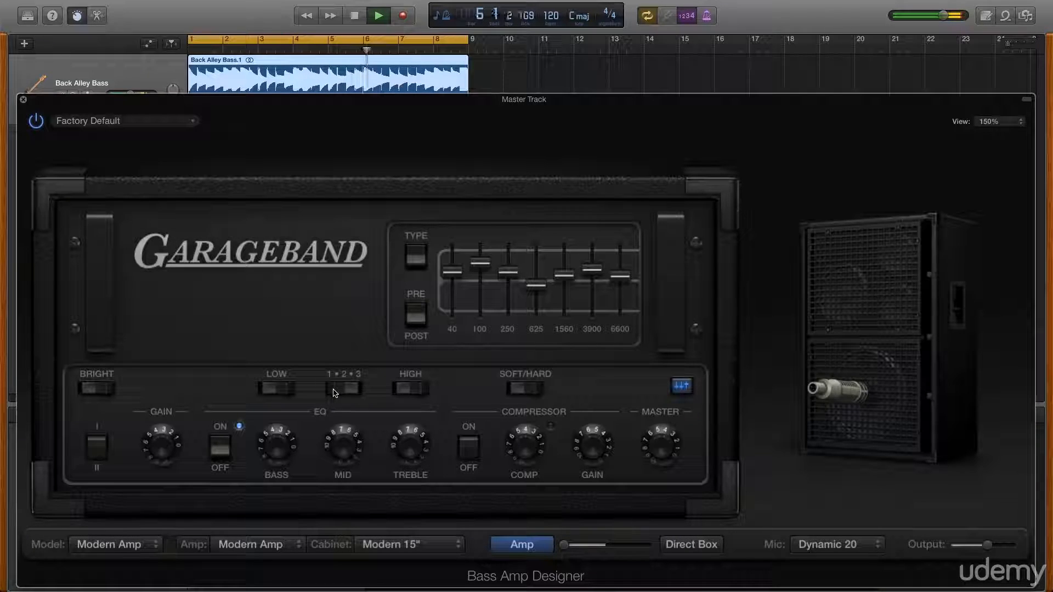
pyautogui.click(335, 391)
pyautogui.click(357, 390)
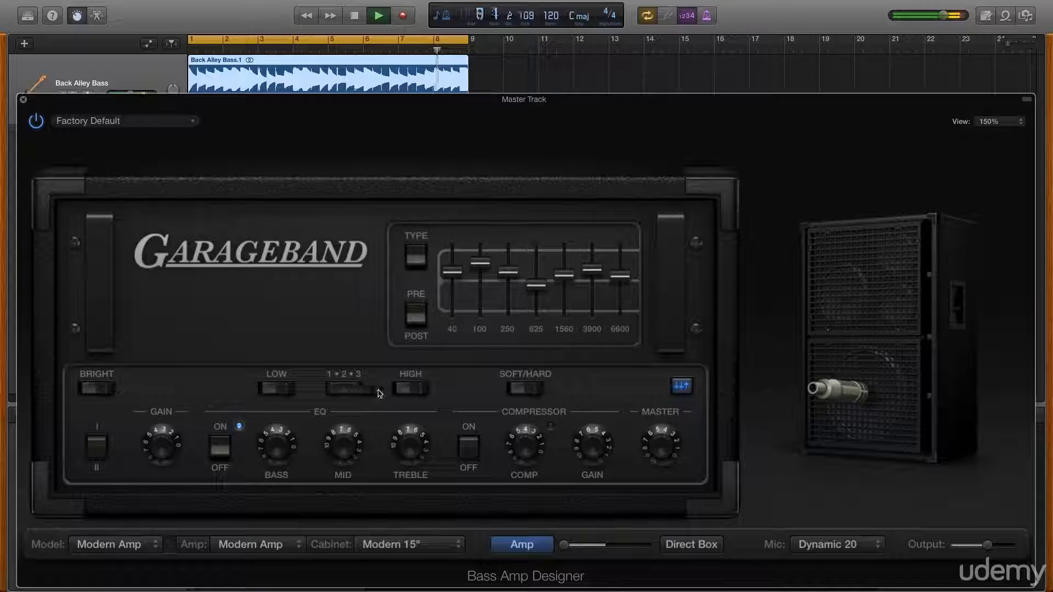
pyautogui.click(422, 389)
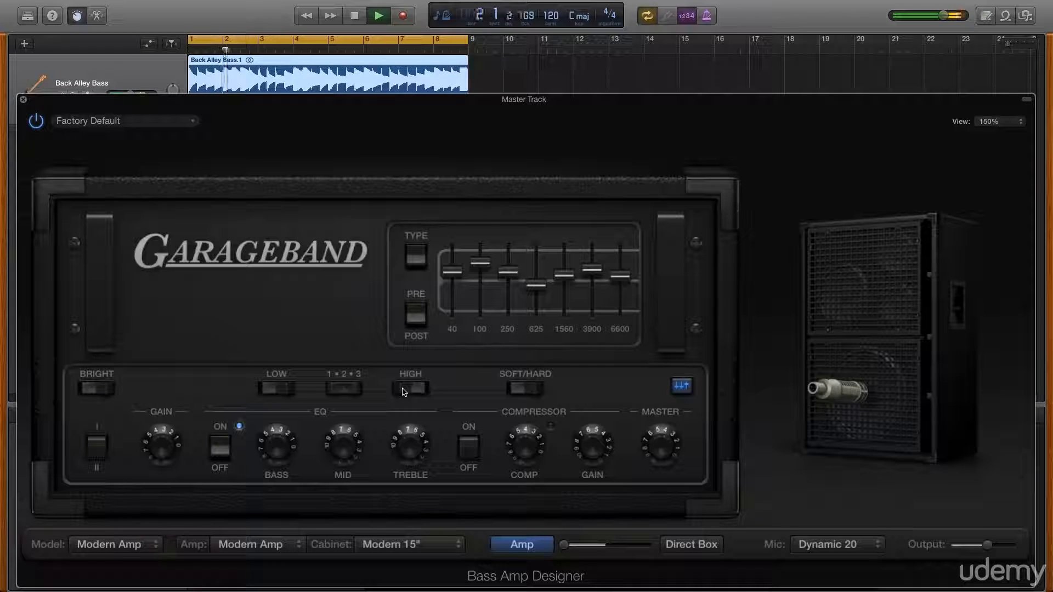
pyautogui.click(404, 391)
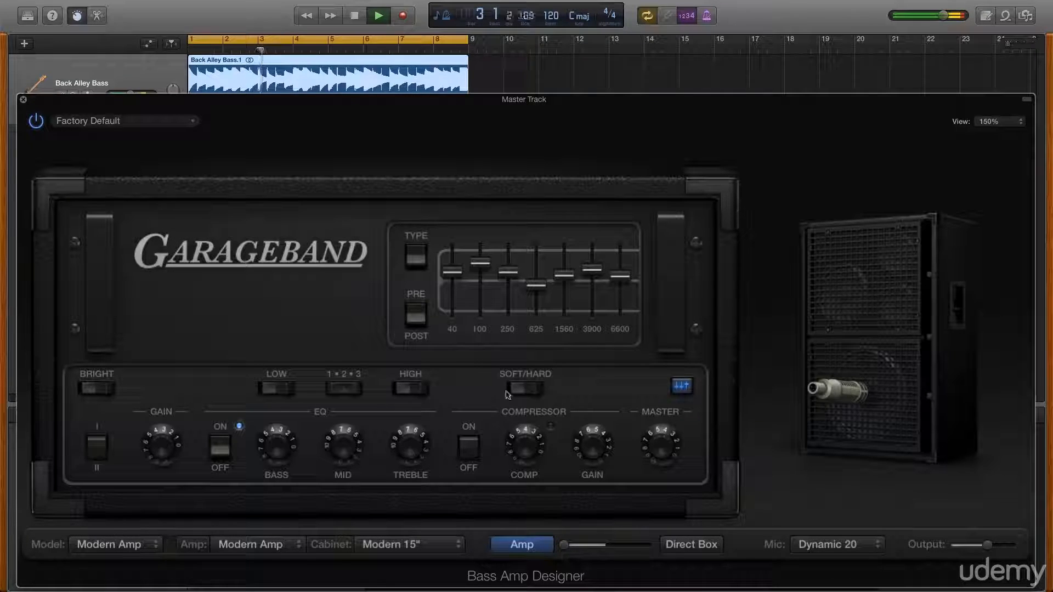
pyautogui.click(527, 389)
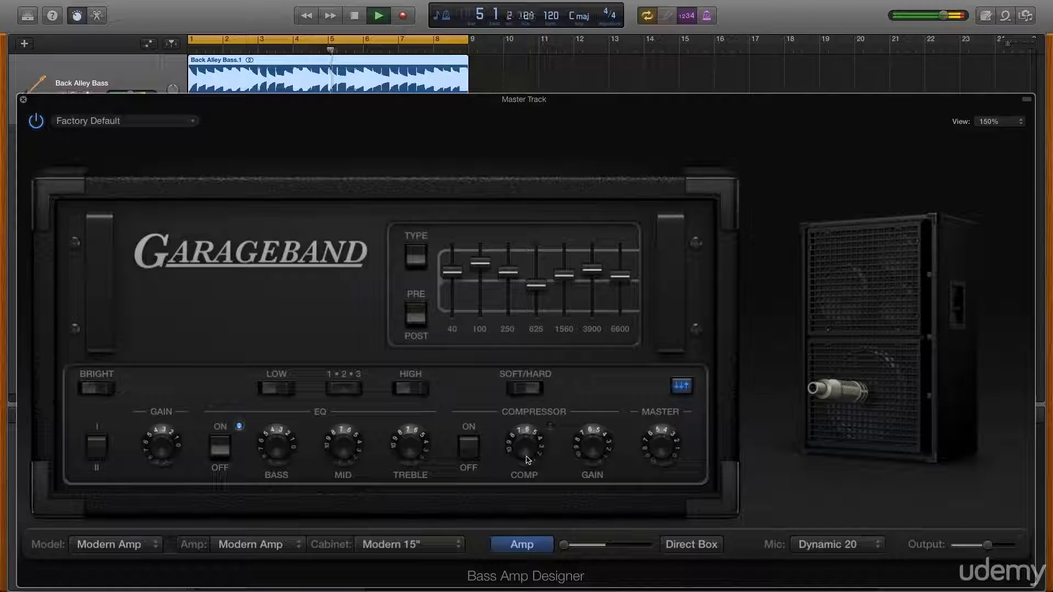
pyautogui.click(515, 389)
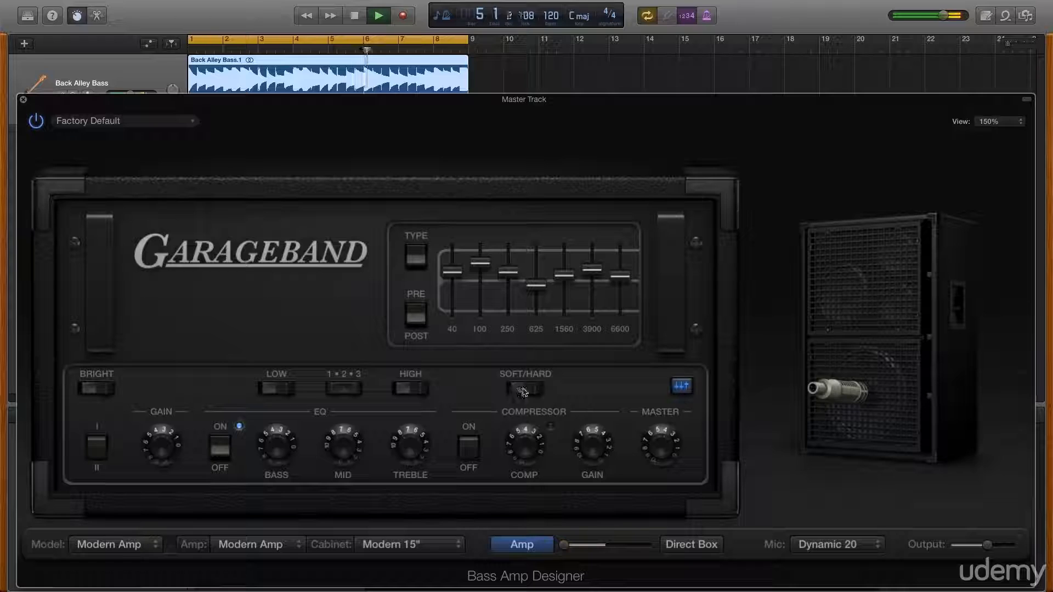
pyautogui.click(681, 390)
pyautogui.click(682, 390)
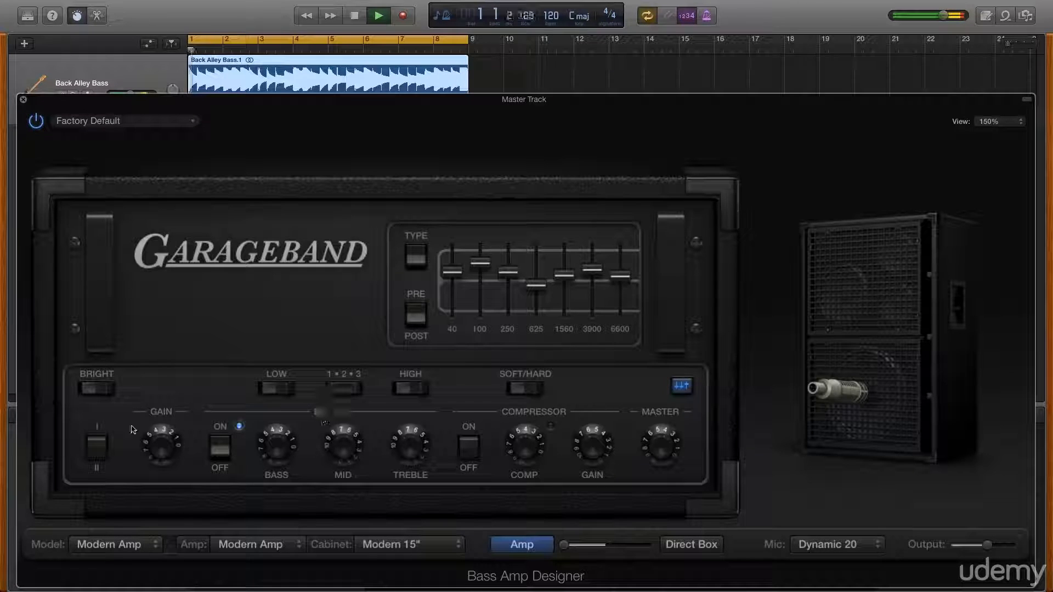
# Switch the input channel, turn the Gain knob down a little, and toggle the EQ off and back on.
pyautogui.click(102, 448)
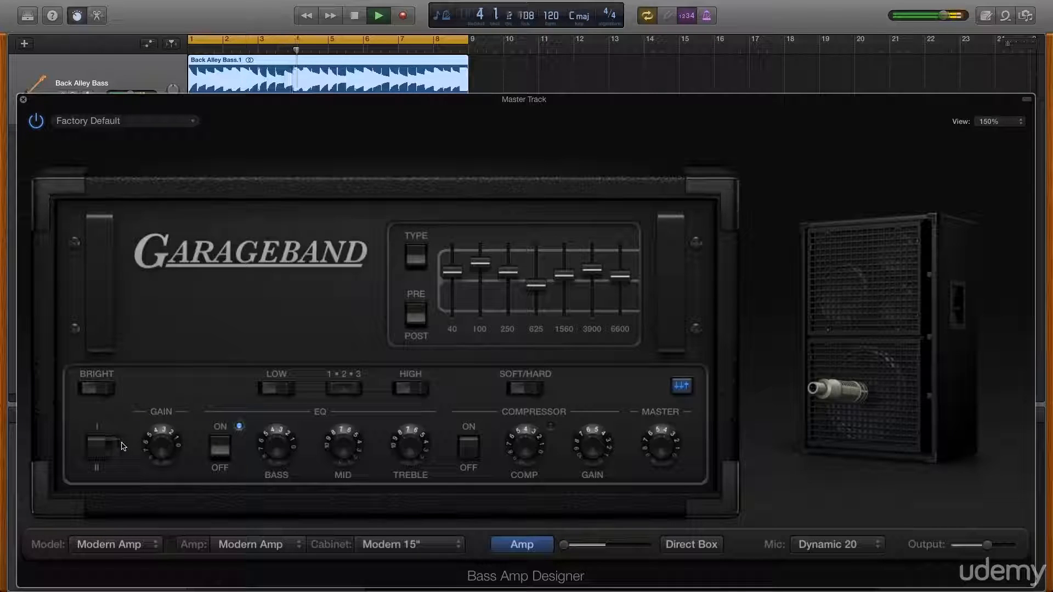
pyautogui.moveTo(164, 436)
pyautogui.mouseDown()
pyautogui.moveTo(152, 454)
pyautogui.moveTo(150, 422)
pyautogui.moveTo(150, 447)
pyautogui.mouseUp()
pyautogui.click(227, 455)
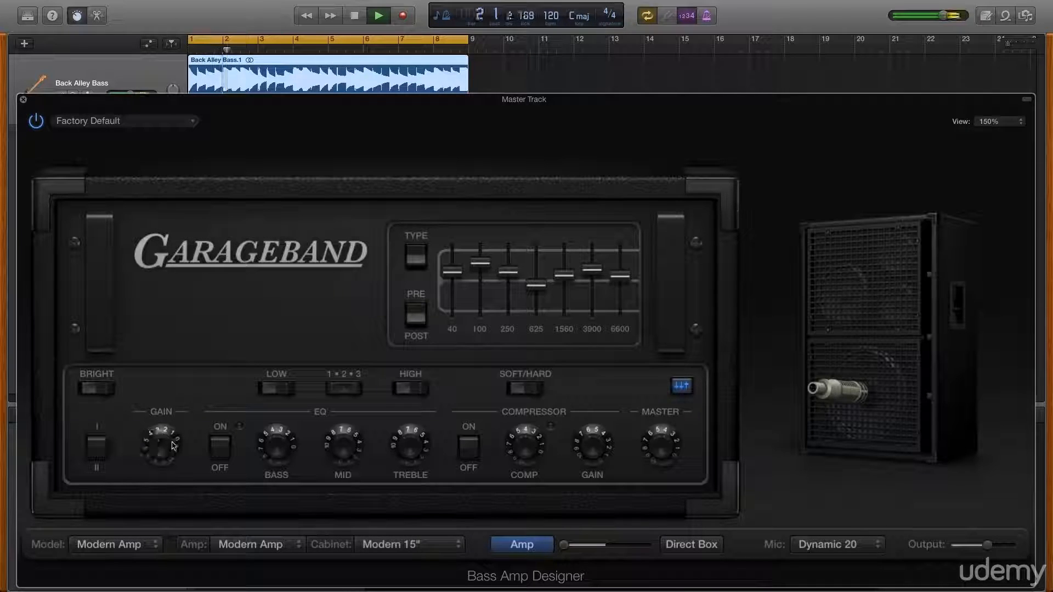
pyautogui.click(220, 446)
# Adjust the Bass, Mid and Treble knobs of the amp's EQ section.
pyautogui.moveTo(279, 444); pyautogui.dragTo(265, 408)
pyautogui.click(347, 425)
pyautogui.moveTo(346, 425); pyautogui.dragTo(396, 480)
pyautogui.click(403, 441)
# Turn the compressor on, adjust the Comp, compressor Gain and Master knobs, then switch the compressor off.
pyautogui.click(468, 448)
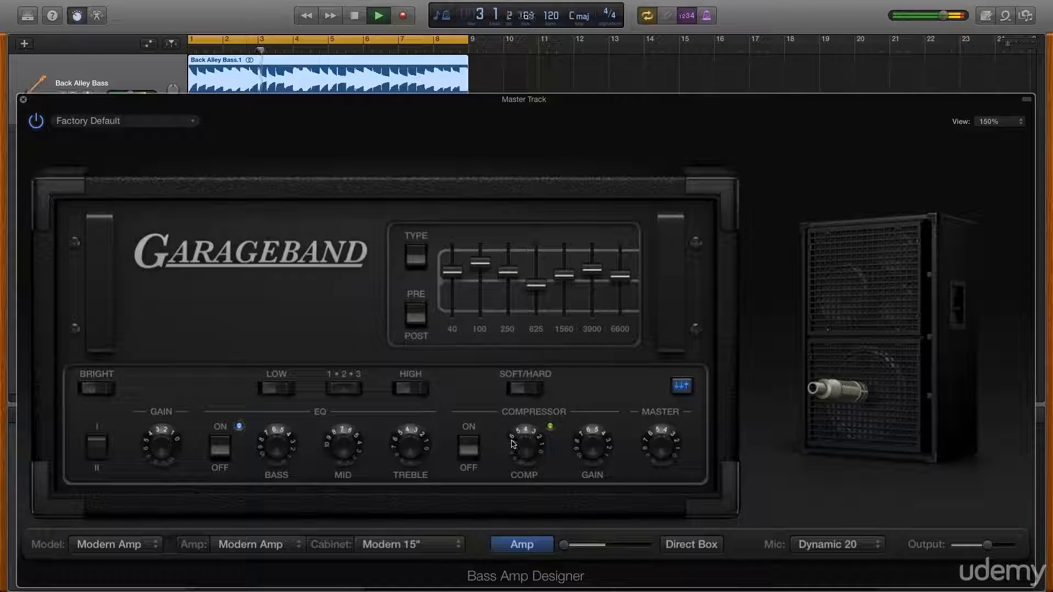
pyautogui.moveTo(518, 443); pyautogui.dragTo(512, 421)
pyautogui.moveTo(582, 446); pyautogui.dragTo(580, 482)
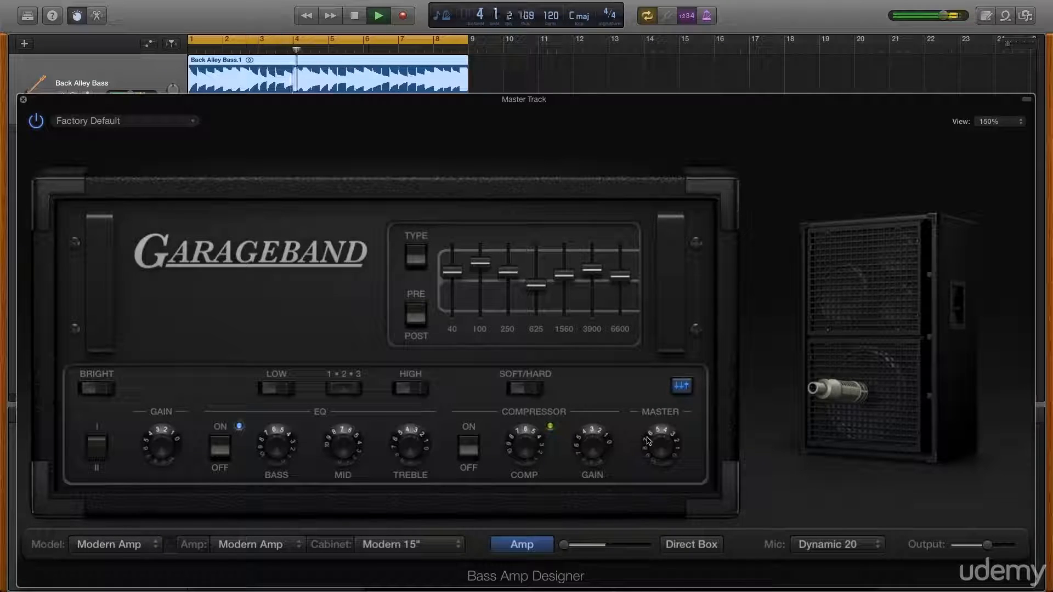
pyautogui.moveTo(655, 446)
pyautogui.mouseDown()
pyautogui.moveTo(651, 419)
pyautogui.moveTo(650, 447)
pyautogui.mouseUp()
pyautogui.click(479, 451)
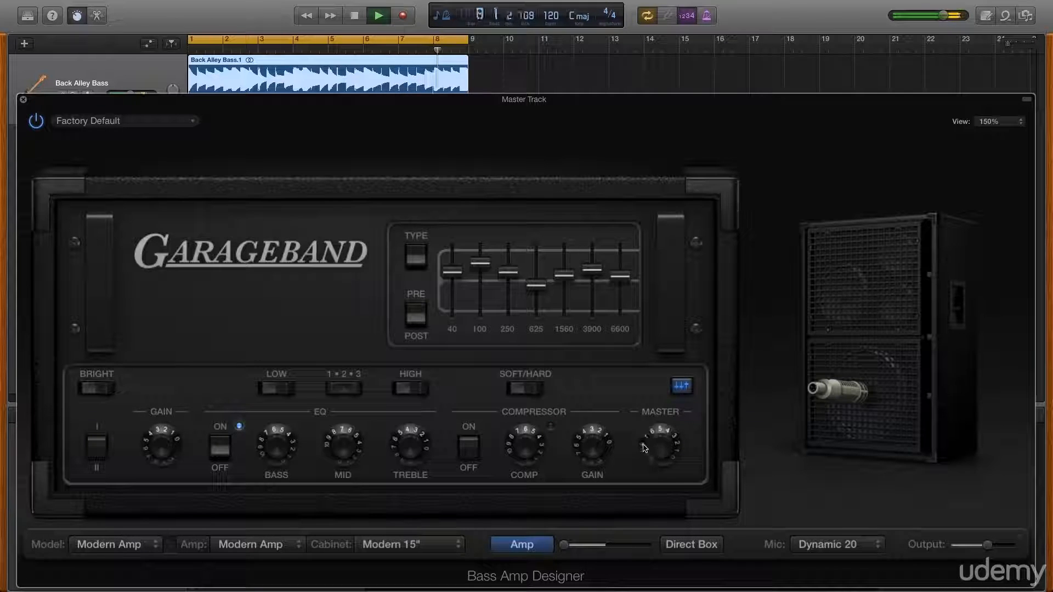
# Audition the Classic Amp, Flip-Top Amp and Direct Box models, returning to Modern Amp.
pyautogui.click(148, 549)
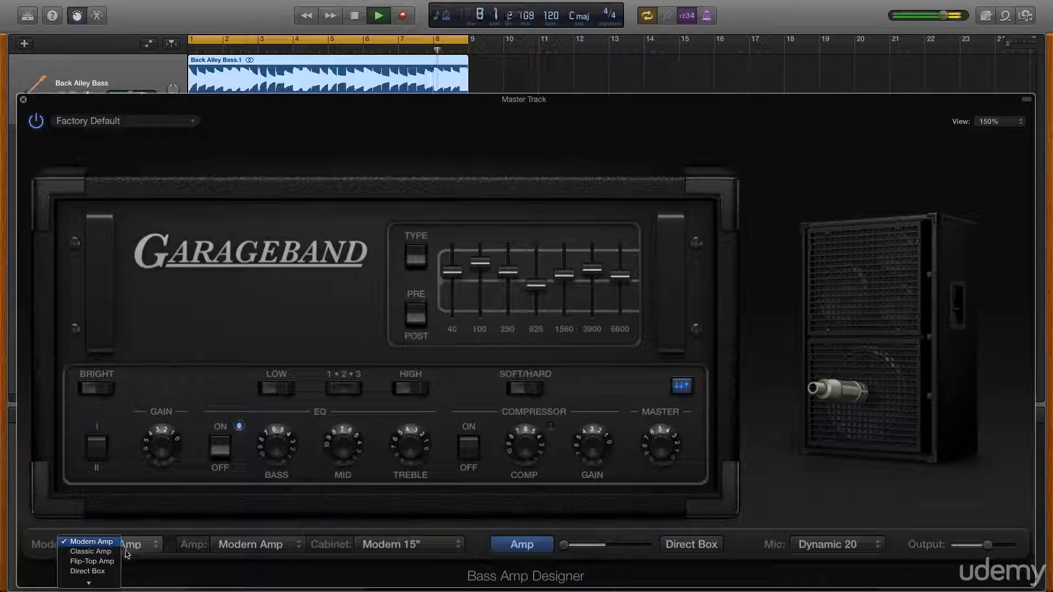
pyautogui.click(127, 552)
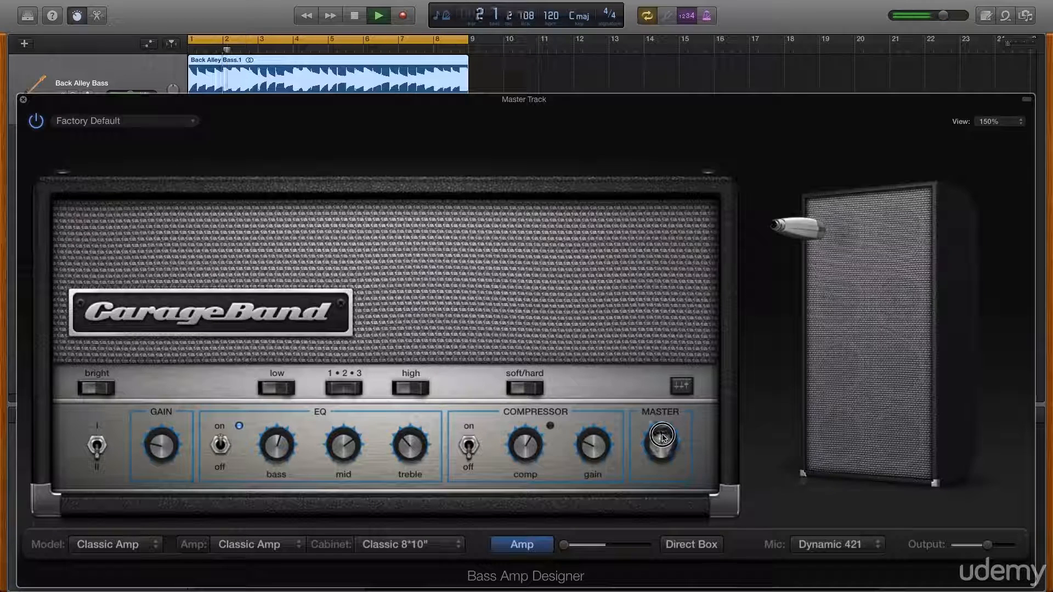
pyautogui.click(143, 546)
pyautogui.click(113, 552)
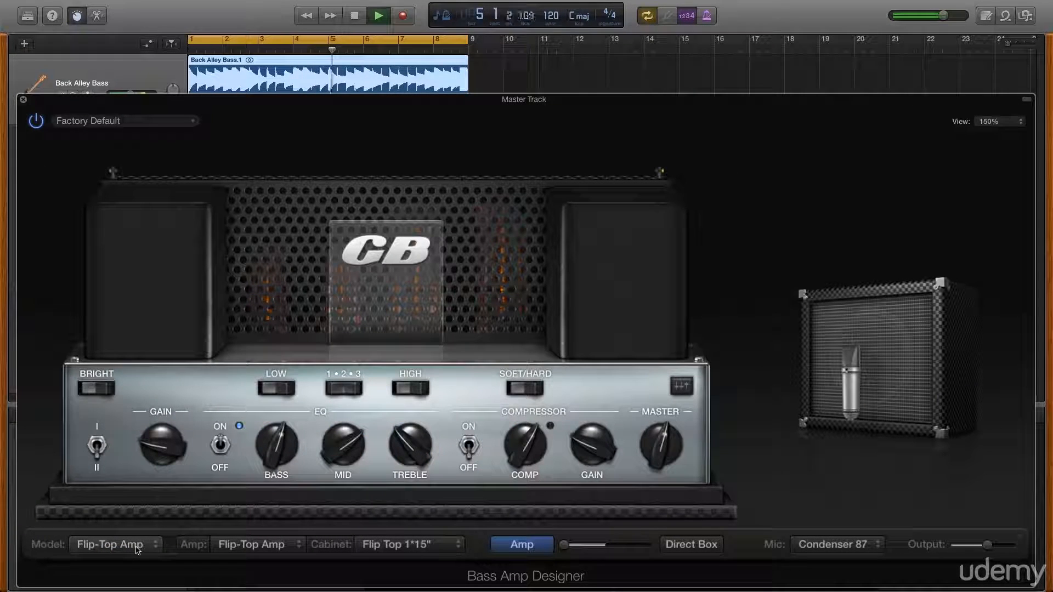
pyautogui.click(137, 548)
pyautogui.click(107, 557)
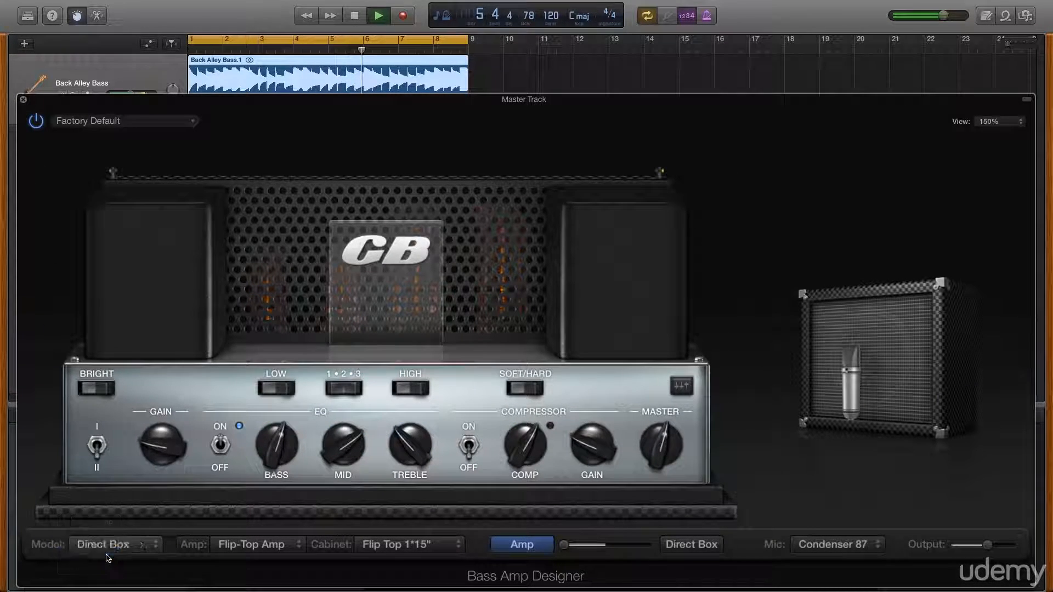
pyautogui.click(109, 547)
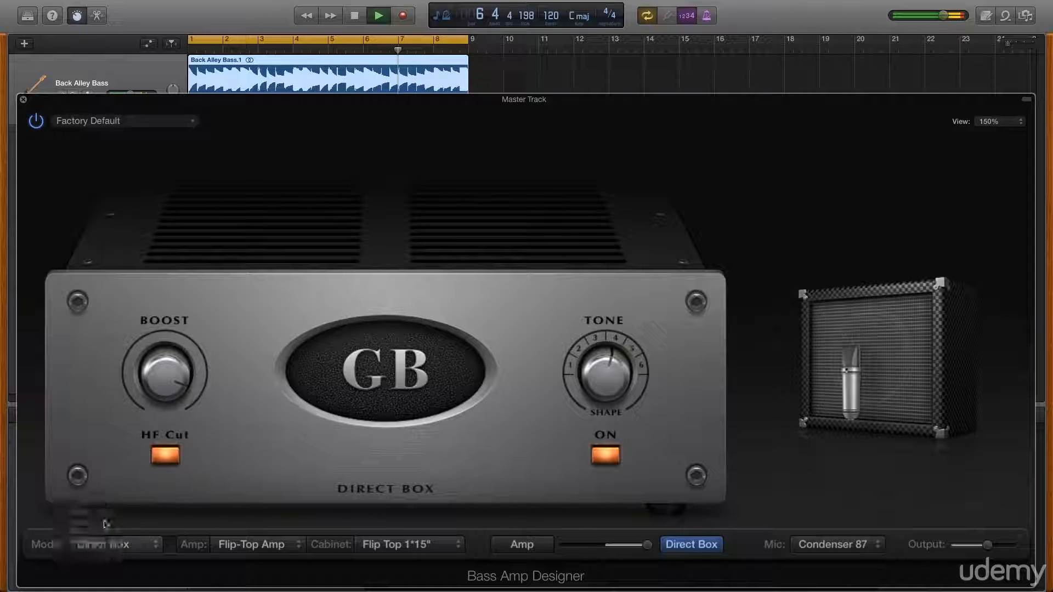
pyautogui.click(101, 513)
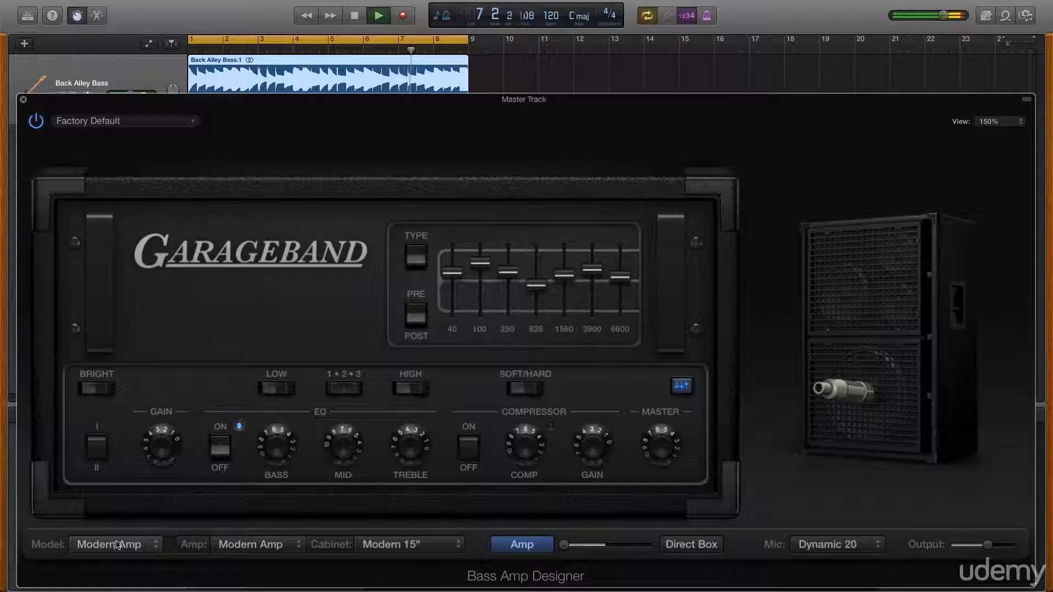
# Switch the model to Flip-Top Amp and back to Modern Amp.
pyautogui.click(145, 549)
pyautogui.click(92, 561)
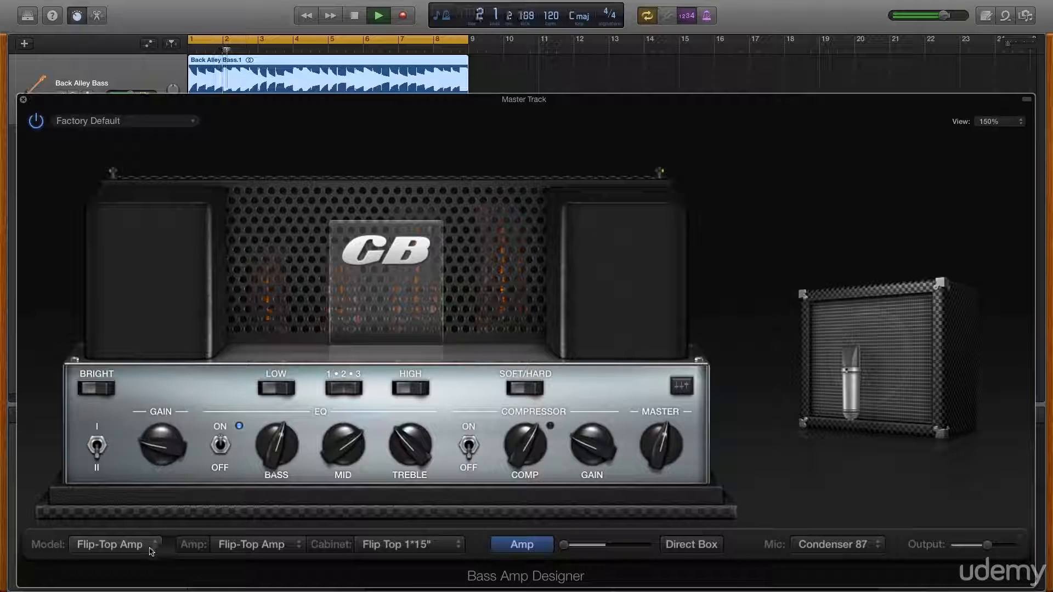
pyautogui.click(149, 549)
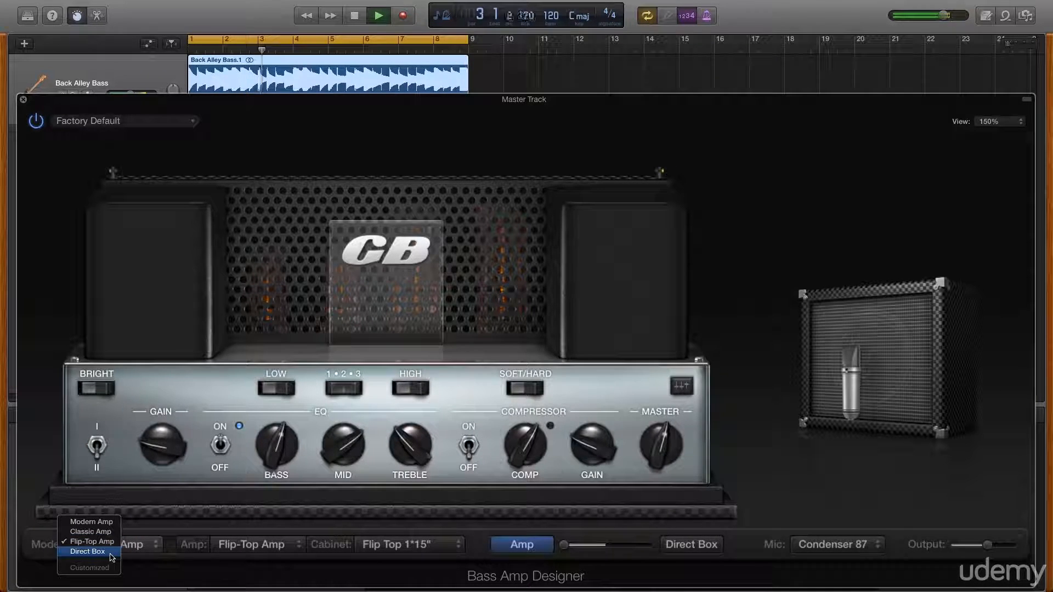
pyautogui.click(156, 546)
pyautogui.click(148, 545)
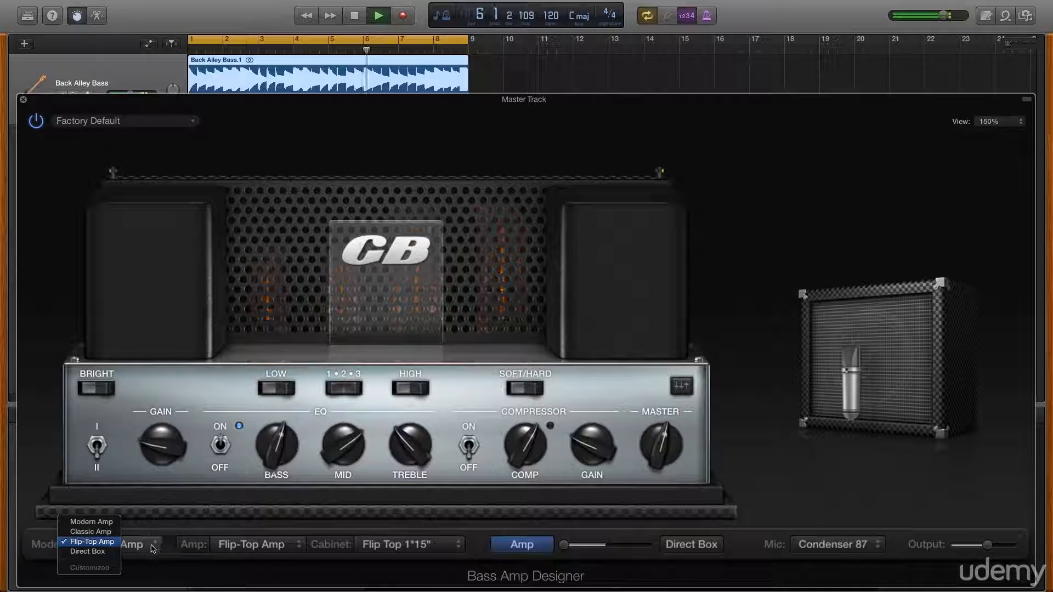
pyautogui.click(91, 521)
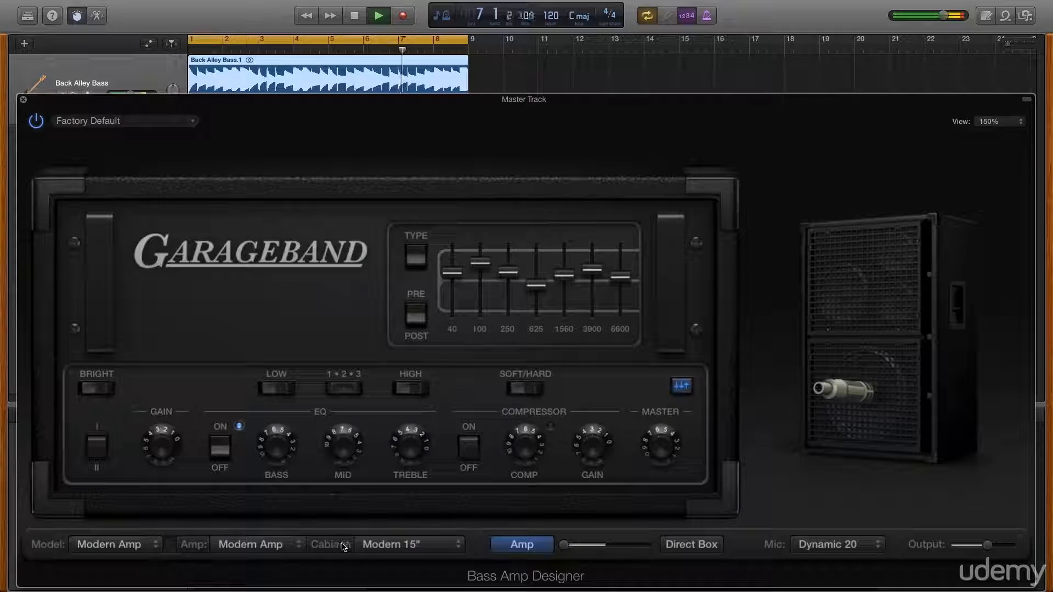
# Try the Modern 10", Modern 6" and Modern Distant cabinets.
pyautogui.click(400, 545)
pyautogui.click(400, 551)
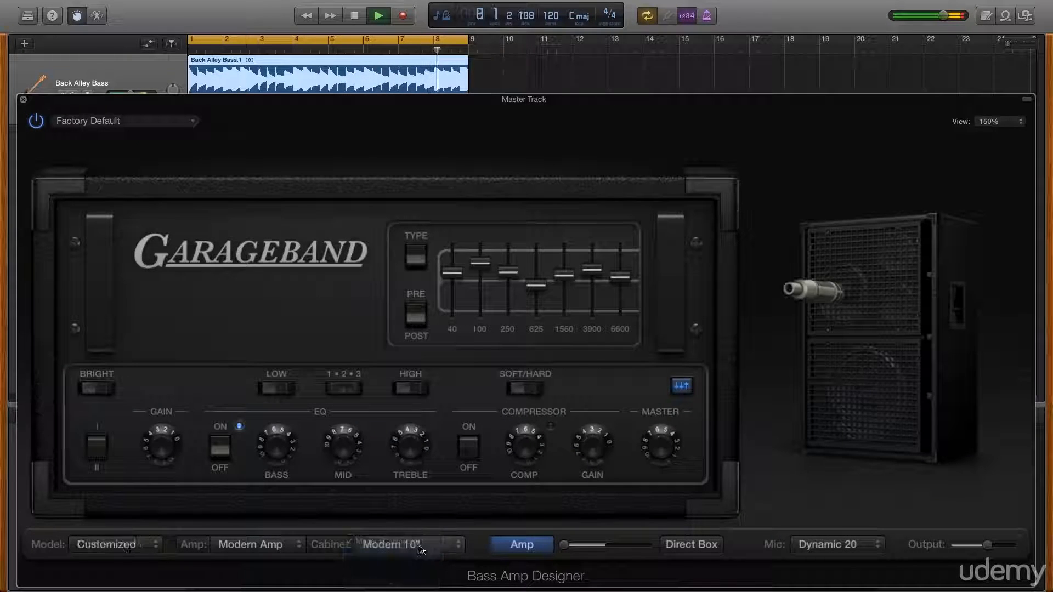
pyautogui.click(421, 549)
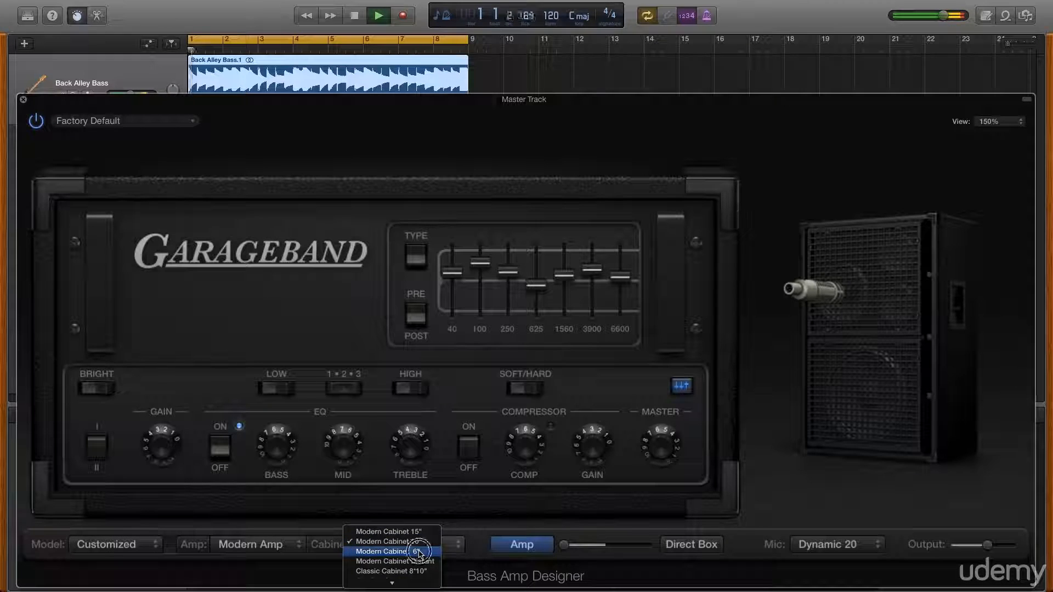
pyautogui.click(421, 550)
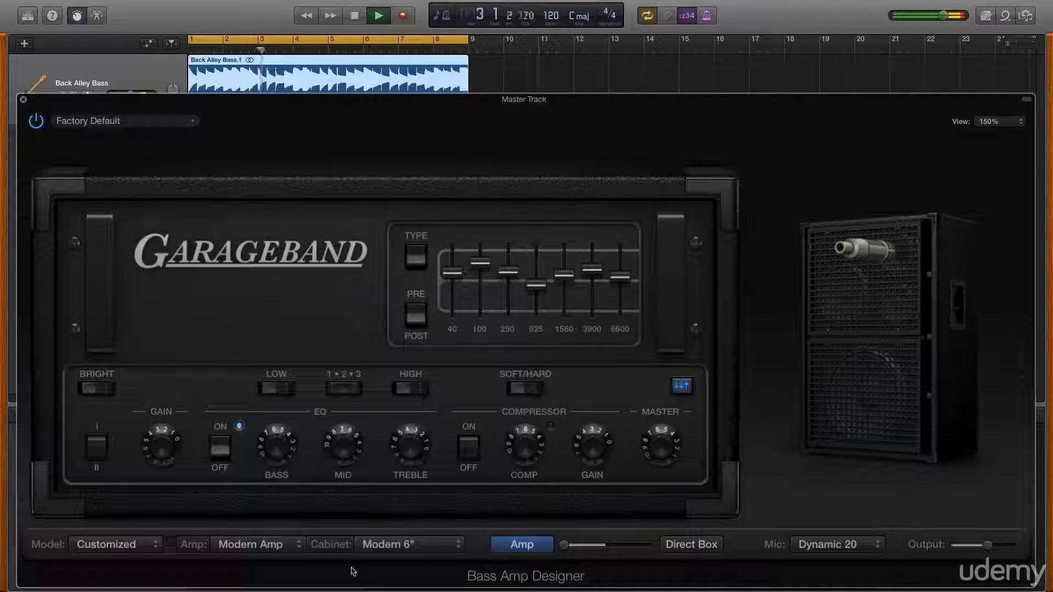
pyautogui.click(438, 548)
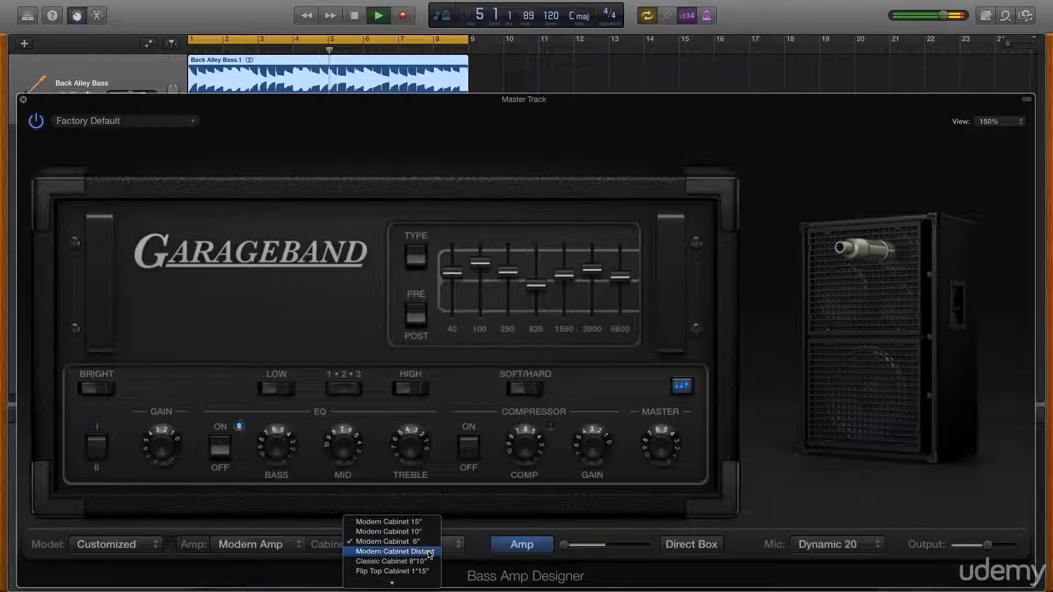
pyautogui.click(425, 551)
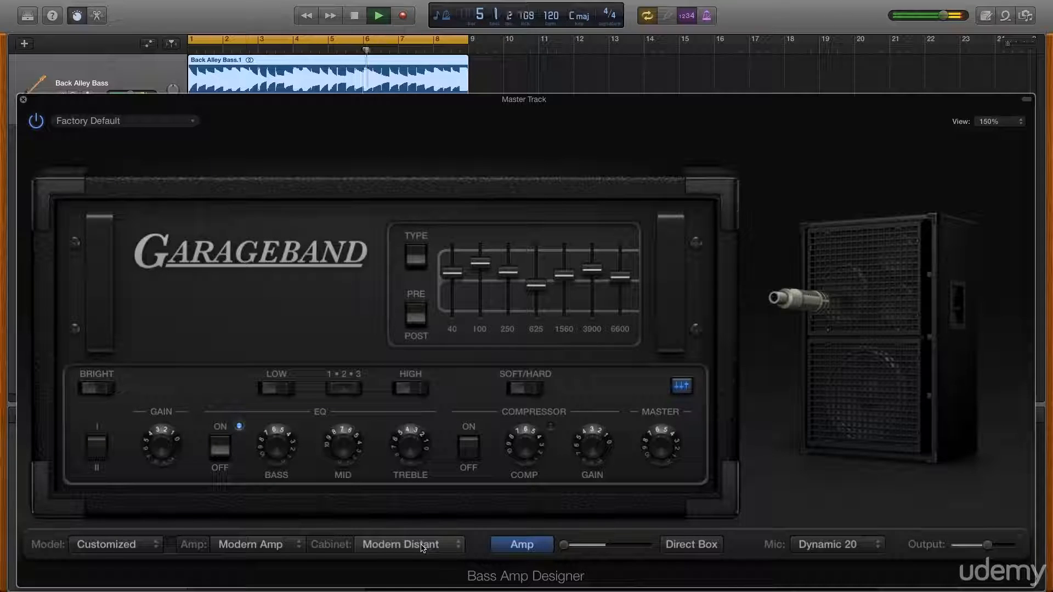
# Try the Classic 8"10" cabinet, then set the cabinet to Flip Top 1"15".
pyautogui.click(422, 547)
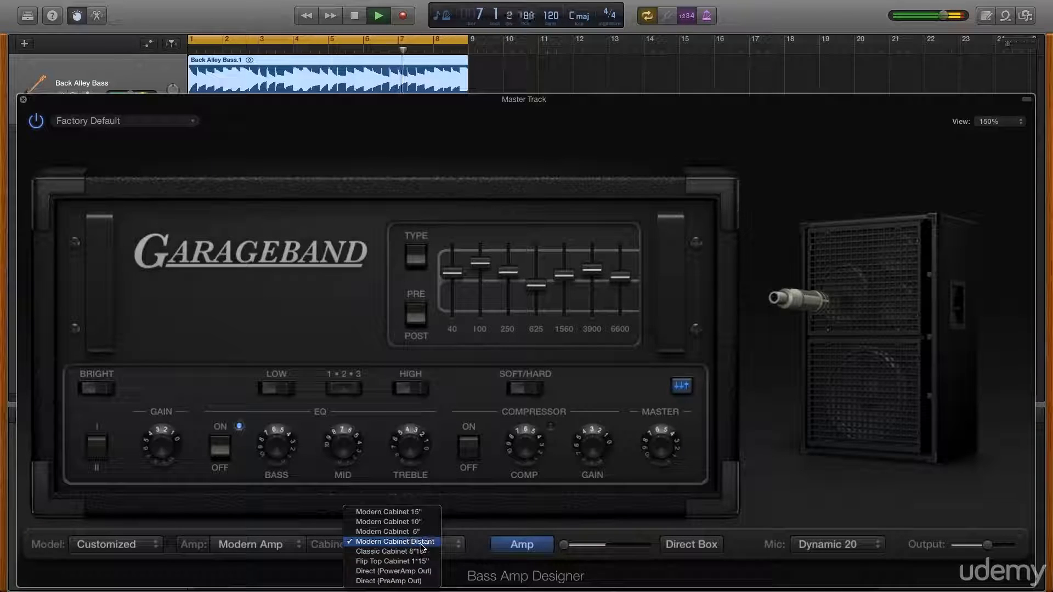
pyautogui.click(417, 551)
pyautogui.click(415, 550)
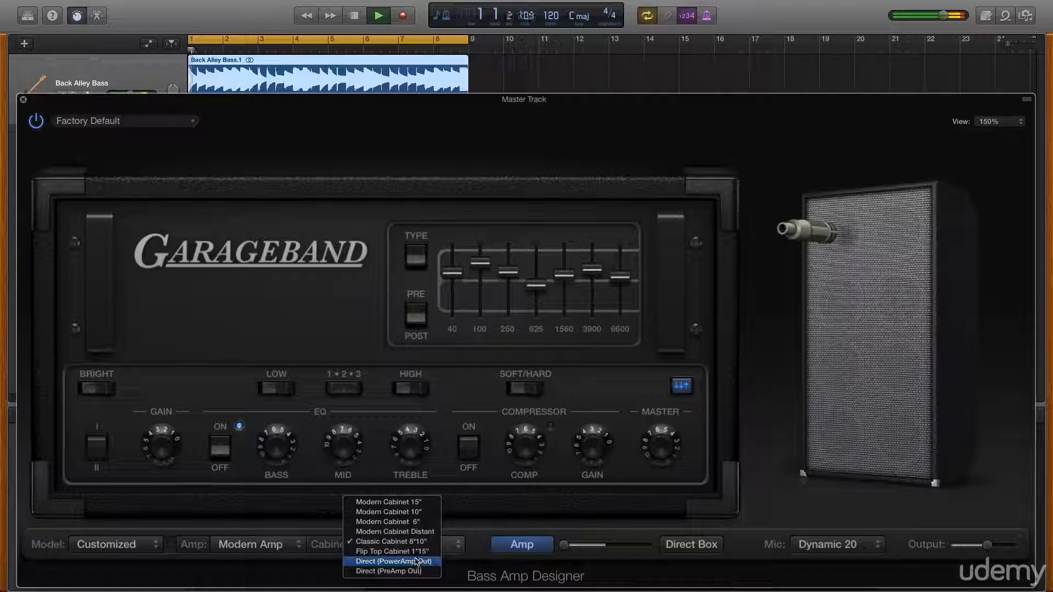
pyautogui.click(413, 551)
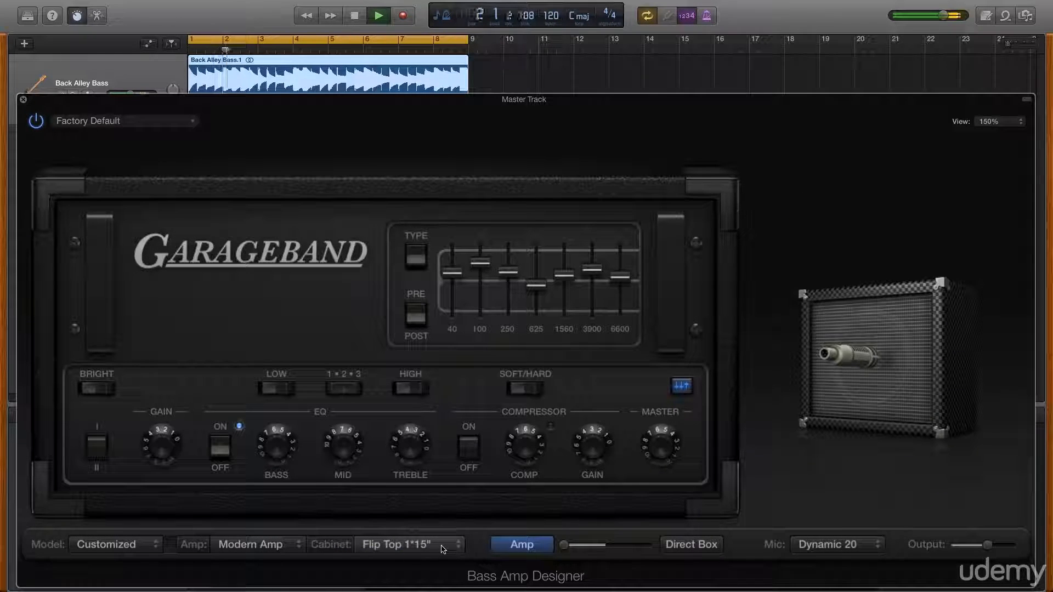
# Nudge the amp's Master knob and Gain knob slightly while the loop plays.
pyautogui.moveTo(657, 448); pyautogui.dragTo(654, 462)
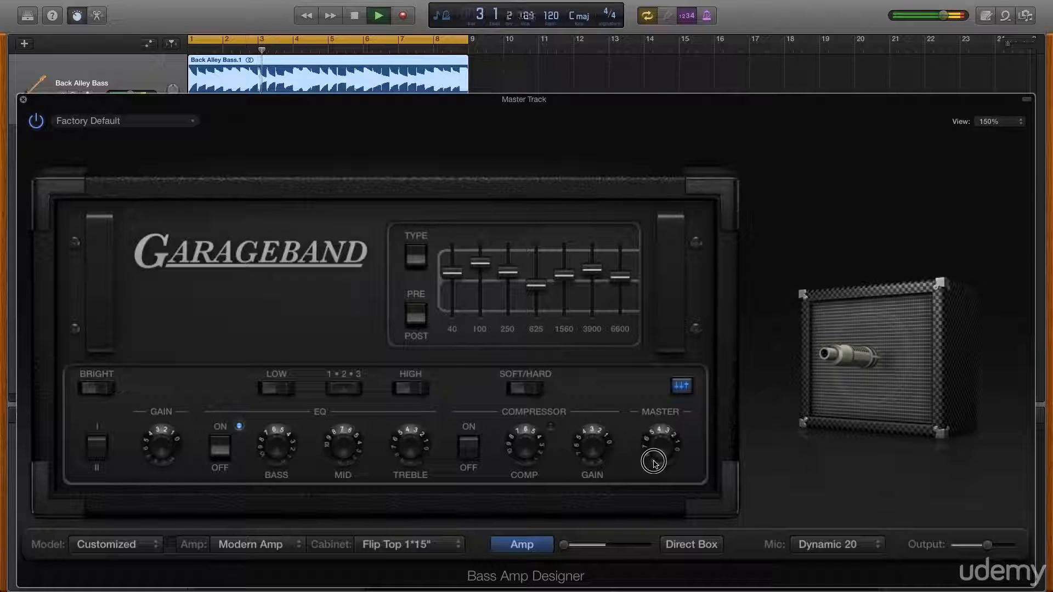
pyautogui.moveTo(154, 454); pyautogui.dragTo(151, 459)
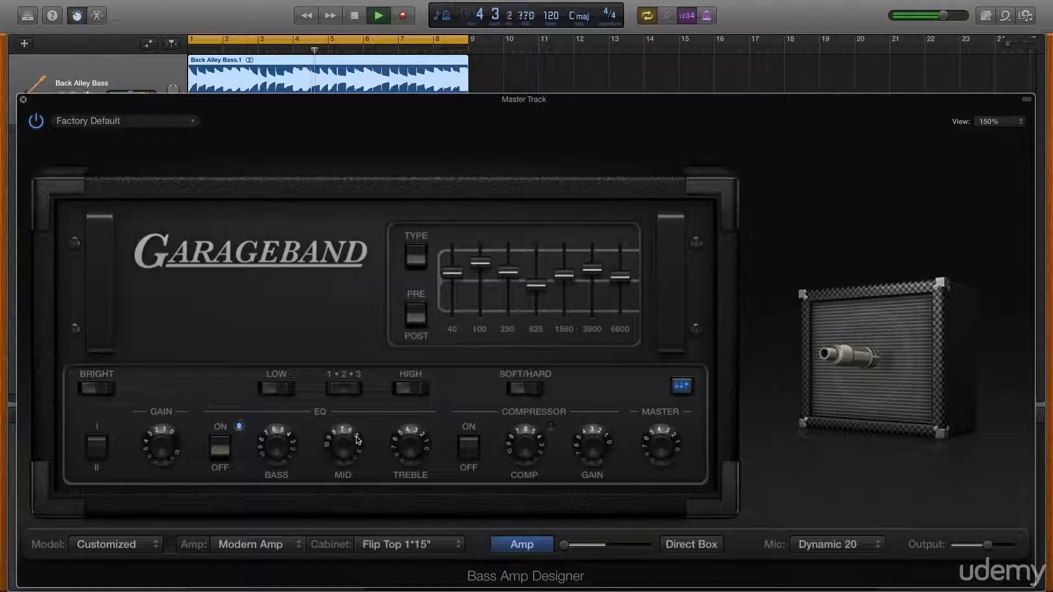
# Show the Direct Box and move the Amp/Direct Box blend slider partway toward Direct Box.
pyautogui.click(675, 548)
pyautogui.moveTo(564, 545); pyautogui.dragTo(586, 548)
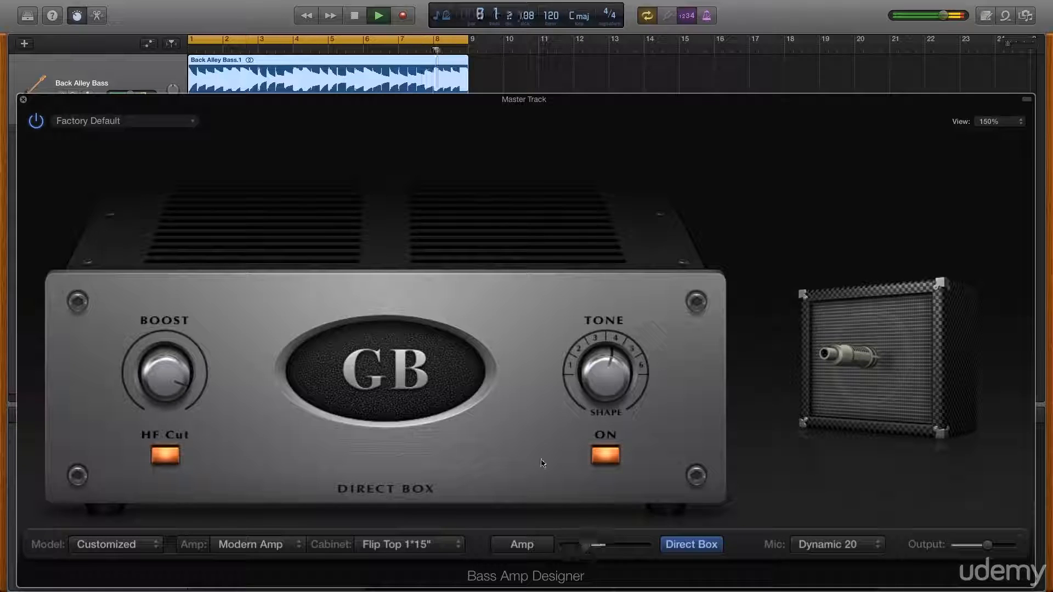
# Turn up the Direct Box Boost knob and toggle the HF Cut switch off and back on.
pyautogui.moveTo(159, 378); pyautogui.dragTo(191, 422)
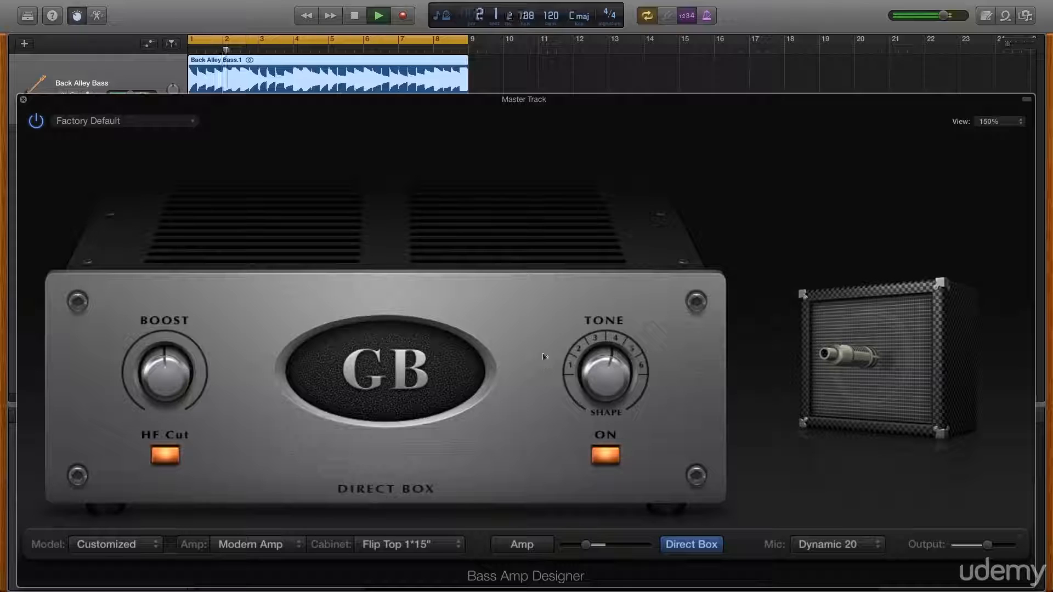
pyautogui.click(166, 458)
pyautogui.click(166, 458)
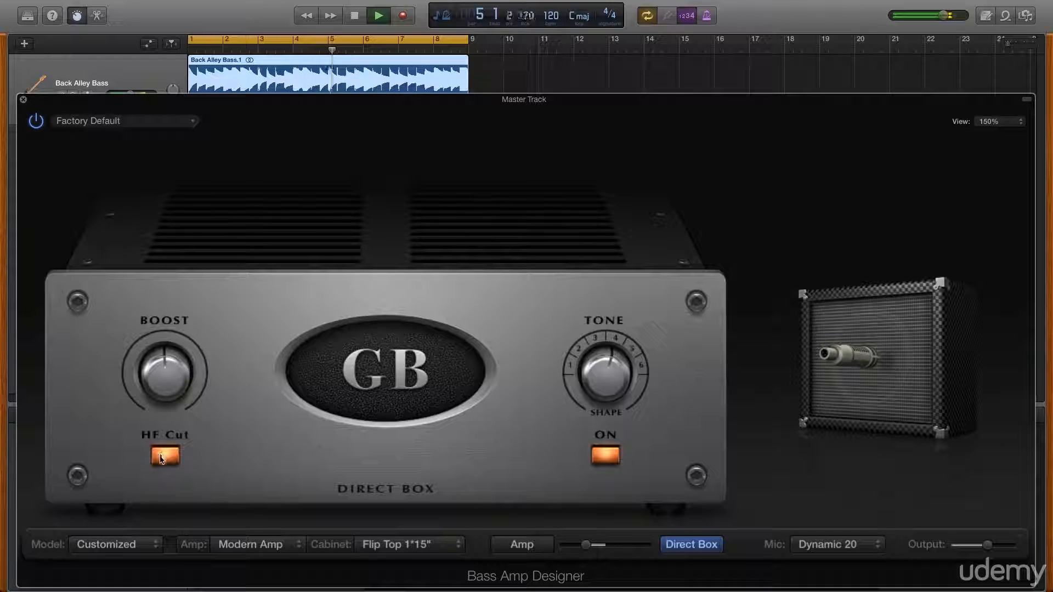
# Toggle the Tone Shape switch off and back on, then nudge the Tone knob.
pyautogui.click(606, 457)
pyautogui.click(606, 457)
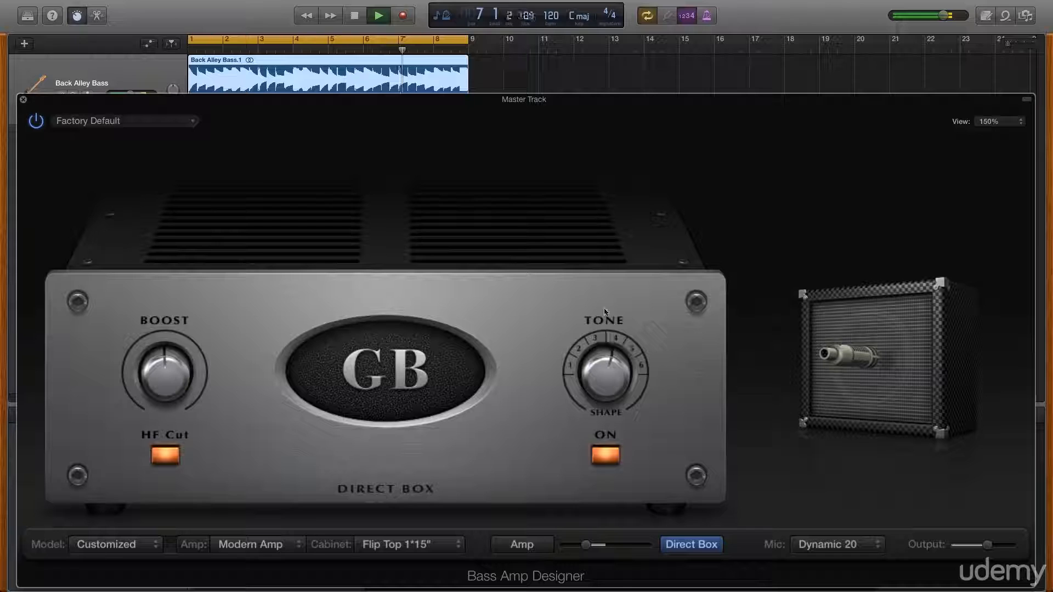
pyautogui.moveTo(599, 355)
pyautogui.mouseDown()
pyautogui.moveTo(594, 270)
pyautogui.moveTo(582, 410)
pyautogui.moveTo(590, 349)
pyautogui.mouseUp()
# Move the blend slider fully to Direct Box and readjust the Boost knob.
pyautogui.moveTo(585, 545); pyautogui.dragTo(630, 550)
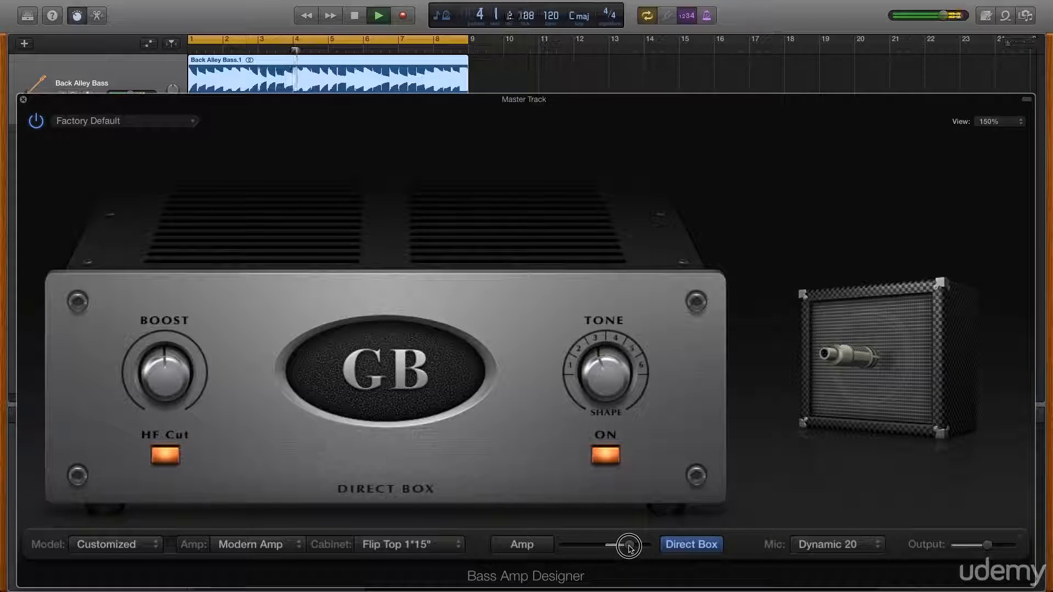
pyautogui.moveTo(149, 362); pyautogui.dragTo(151, 407)
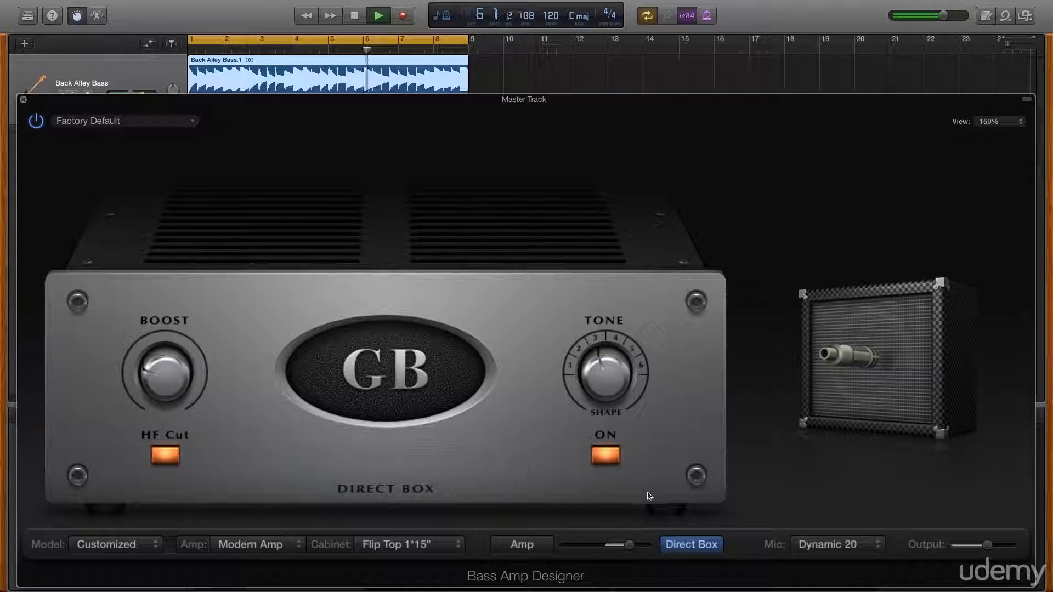
pyautogui.moveTo(631, 546); pyautogui.dragTo(647, 546)
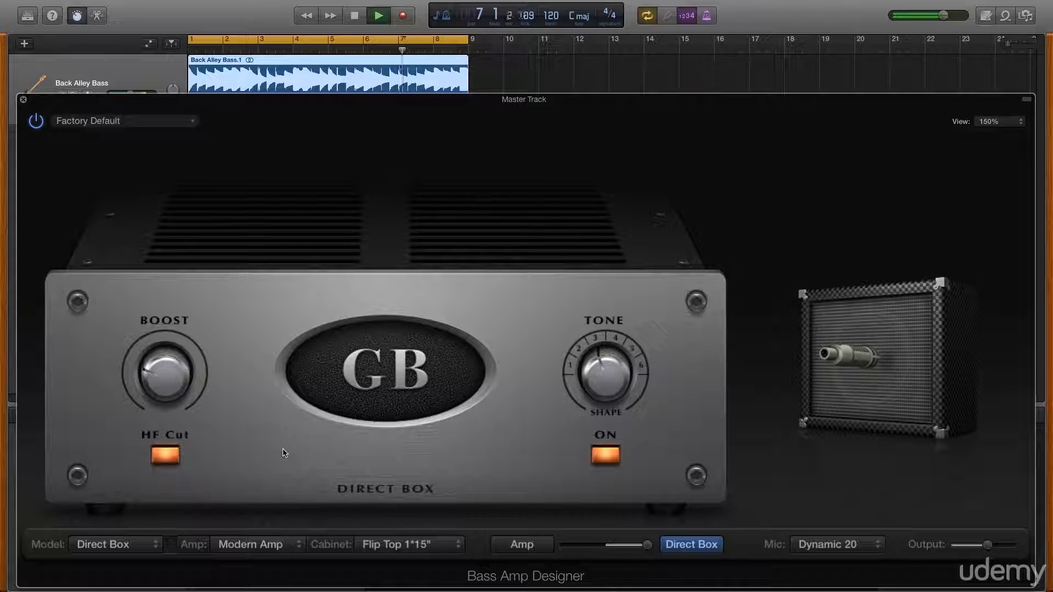
pyautogui.moveTo(148, 363); pyautogui.dragTo(145, 359)
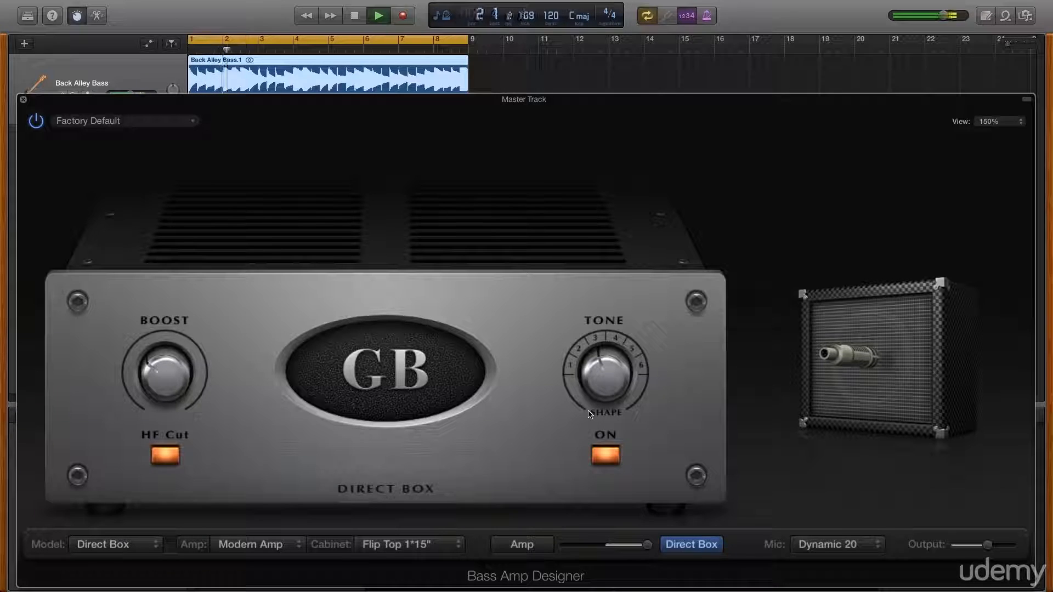
# Audition the Condenser 87 and Dynamic 421 microphones, settling on Condenser 87.
pyautogui.click(853, 549)
pyautogui.click(830, 532)
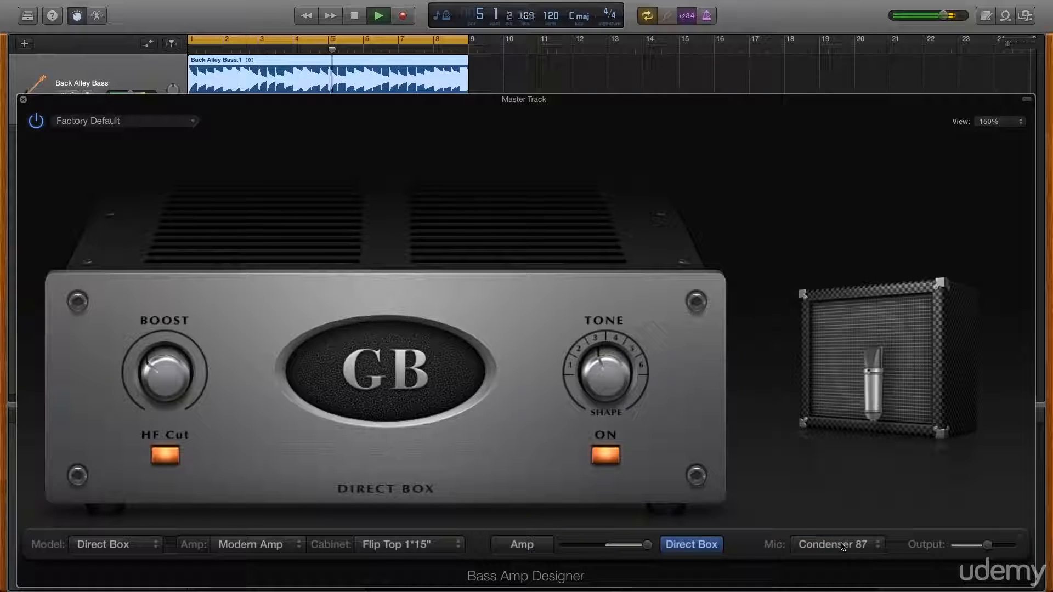
pyautogui.click(836, 545)
pyautogui.click(822, 562)
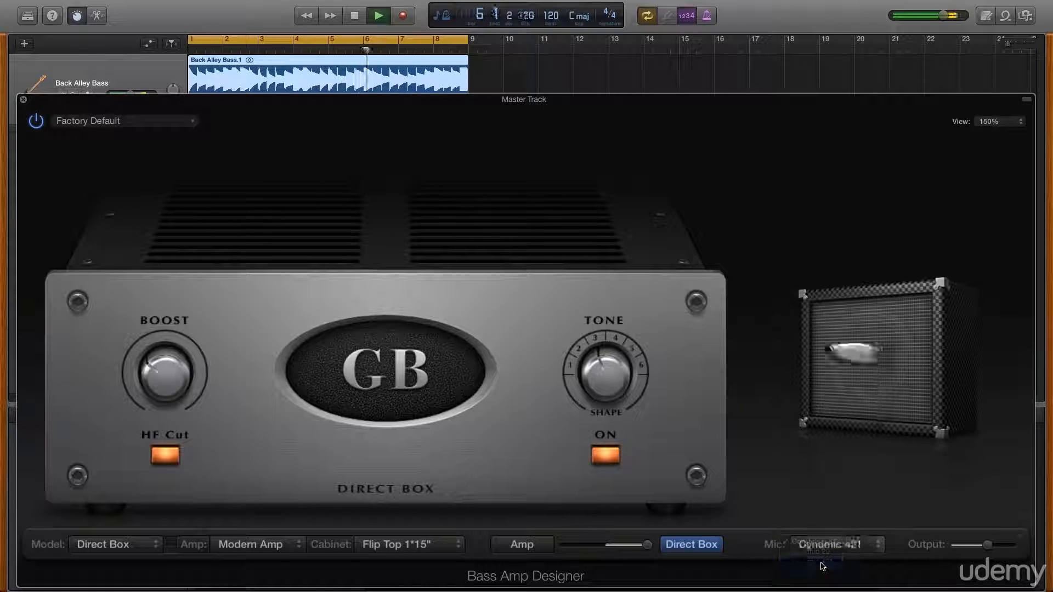
pyautogui.click(827, 544)
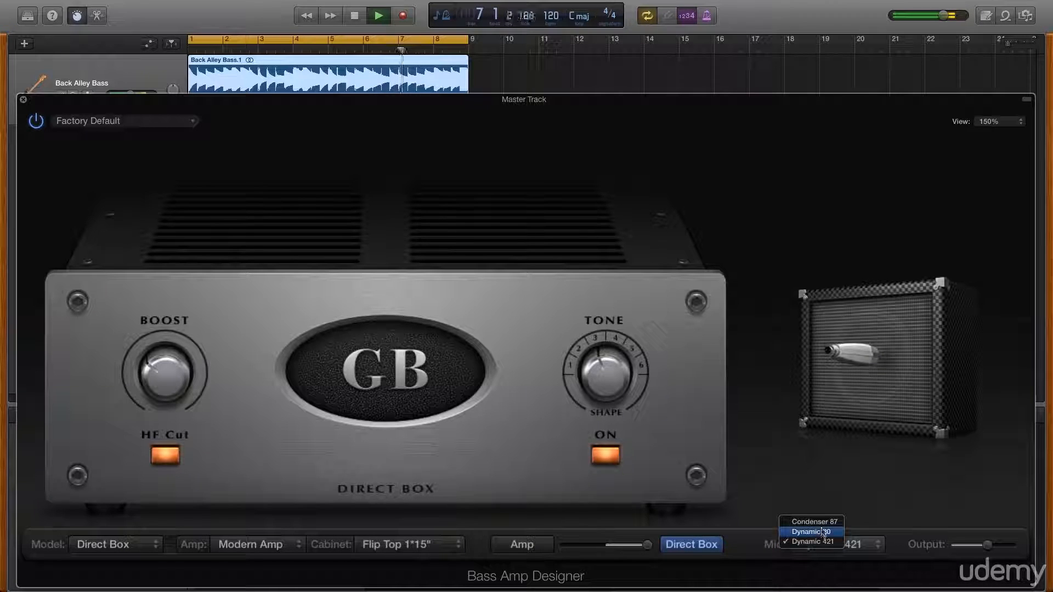
pyautogui.click(811, 542)
# Reposition the microphone in front of the cabinet speaker.
pyautogui.moveTo(843, 428)
pyautogui.moveTo(857, 484); pyautogui.dragTo(837, 474)
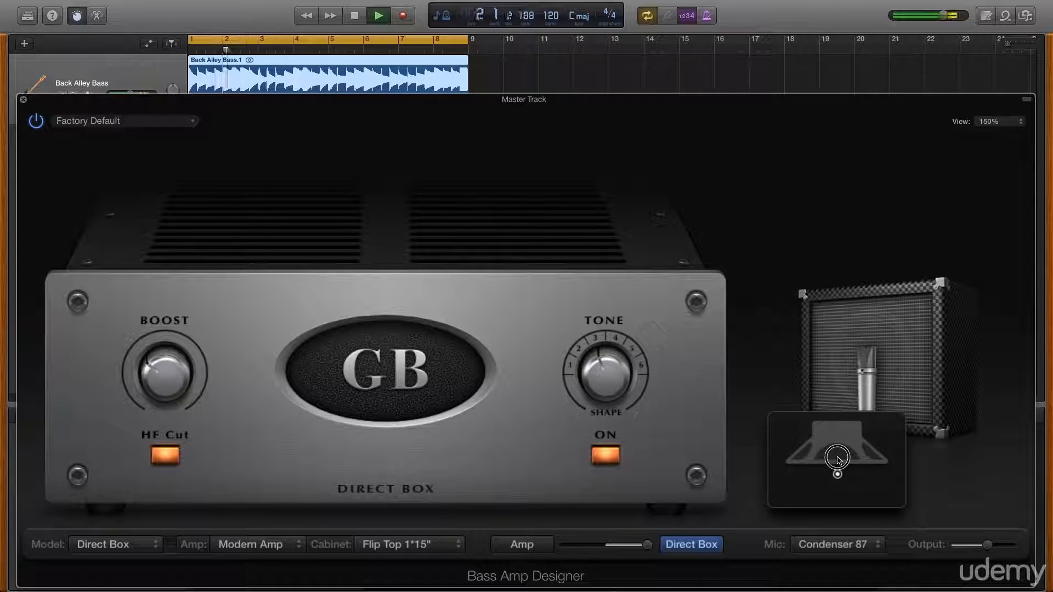
pyautogui.moveTo(837, 474); pyautogui.dragTo(869, 486)
# Set the plug-in Output to 0.5 dB and stop playback.
pyautogui.moveTo(987, 540); pyautogui.dragTo(984, 546)
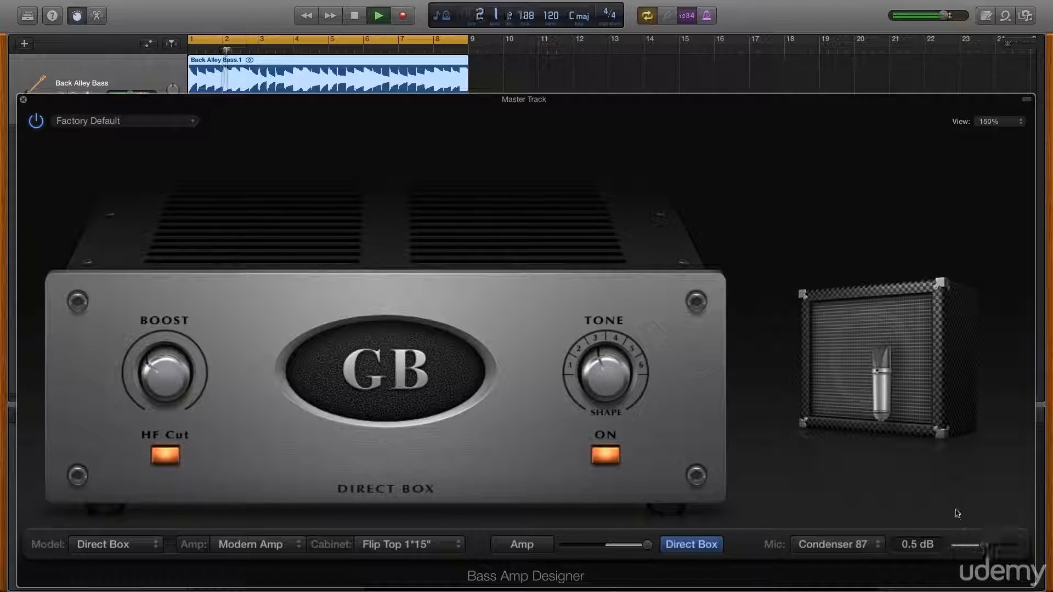
pyautogui.click(355, 16)
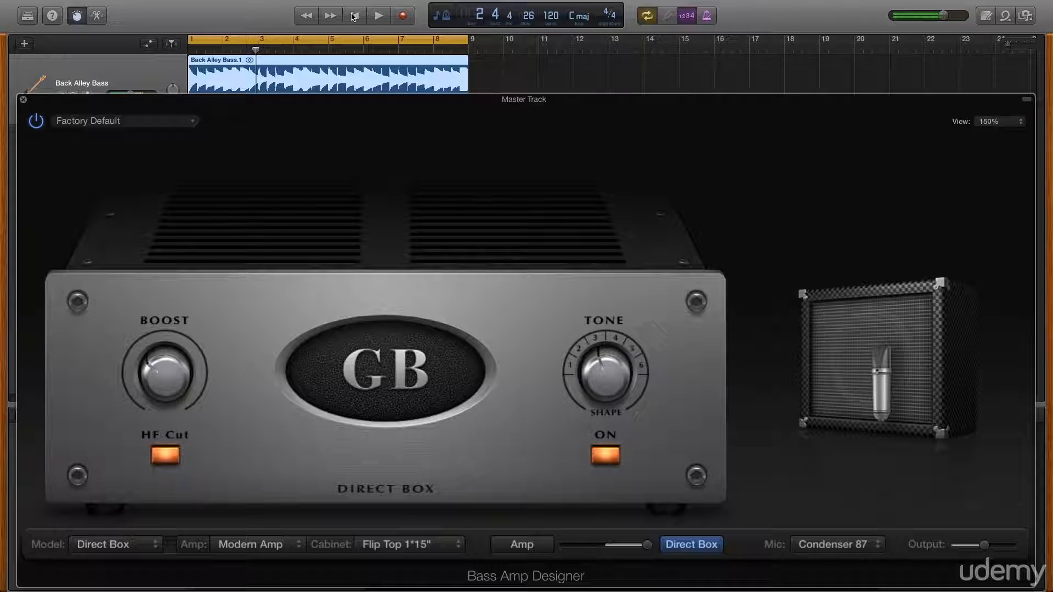